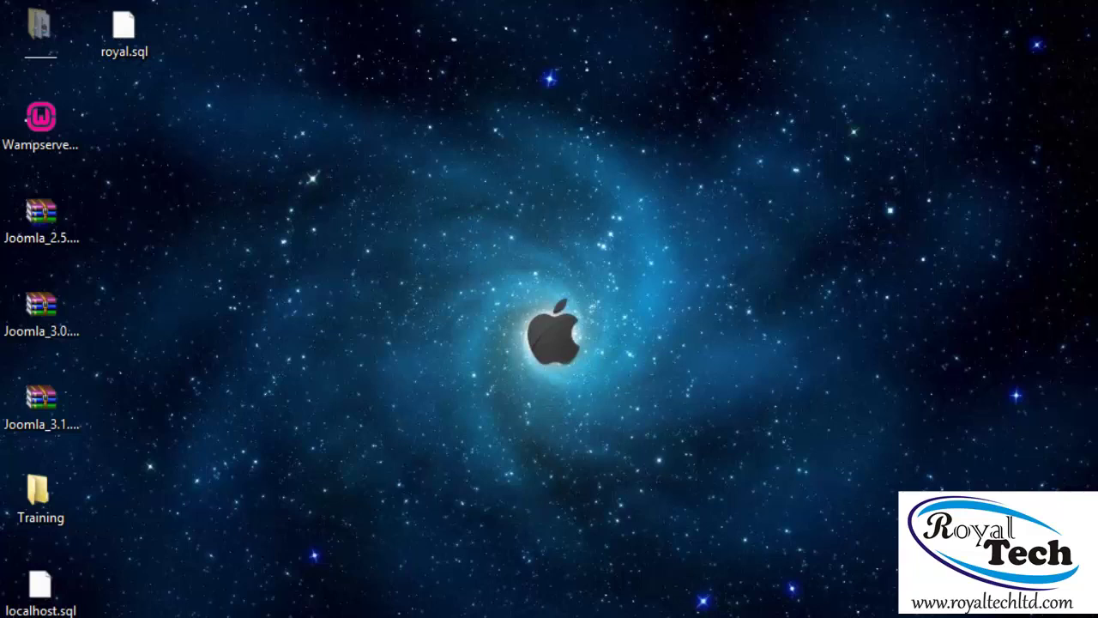
Bring up the training site in the browser, where it shows an error page
{"action": "left_click", "coordinate": [306, 613]}
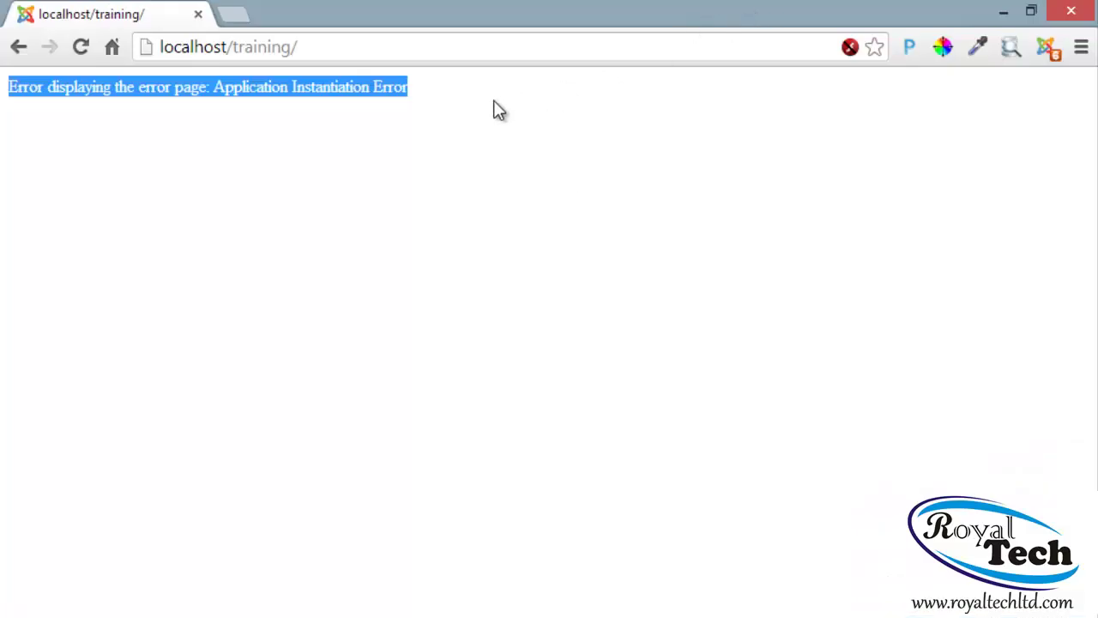
{"action": "left_click", "coordinate": [352, 49]}
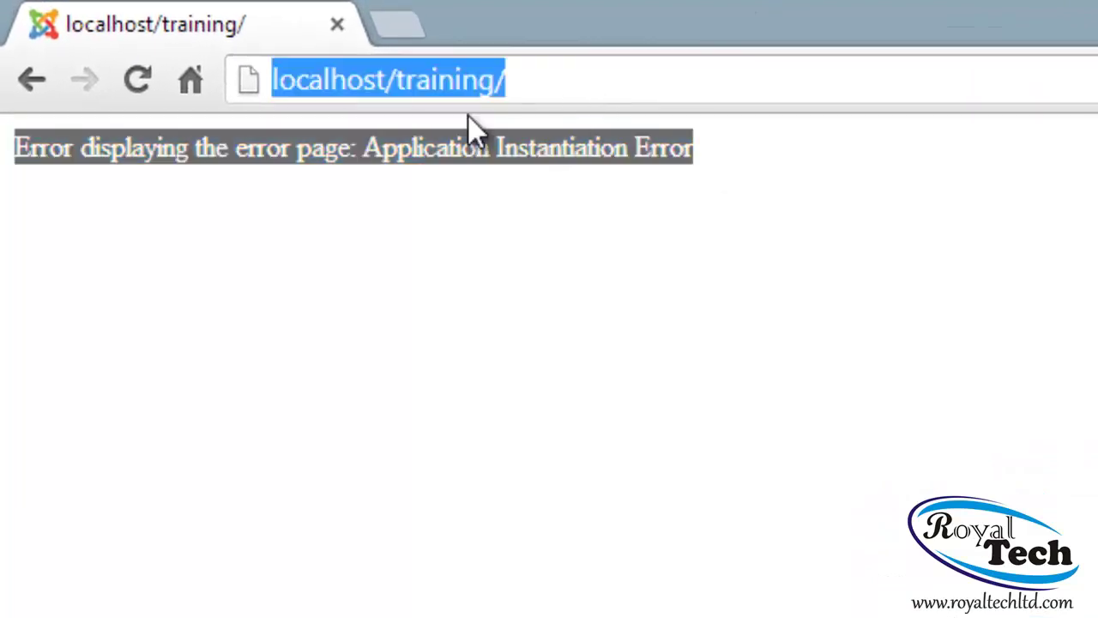
{"action": "left_click", "coordinate": [4, 158]}
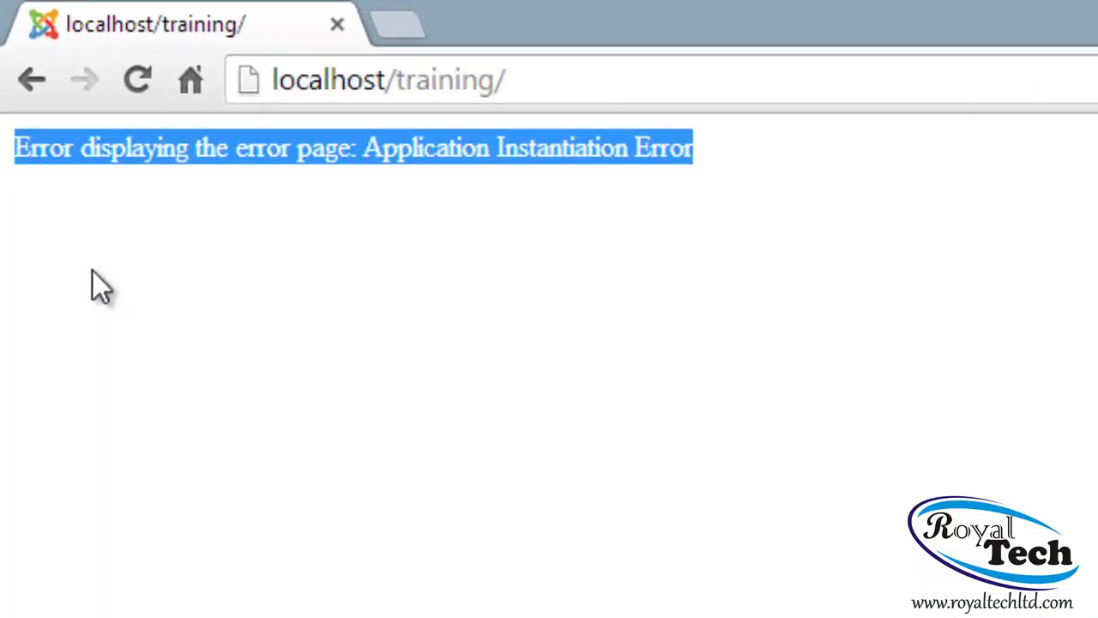
{"action": "left_click", "coordinate": [43, 172]}
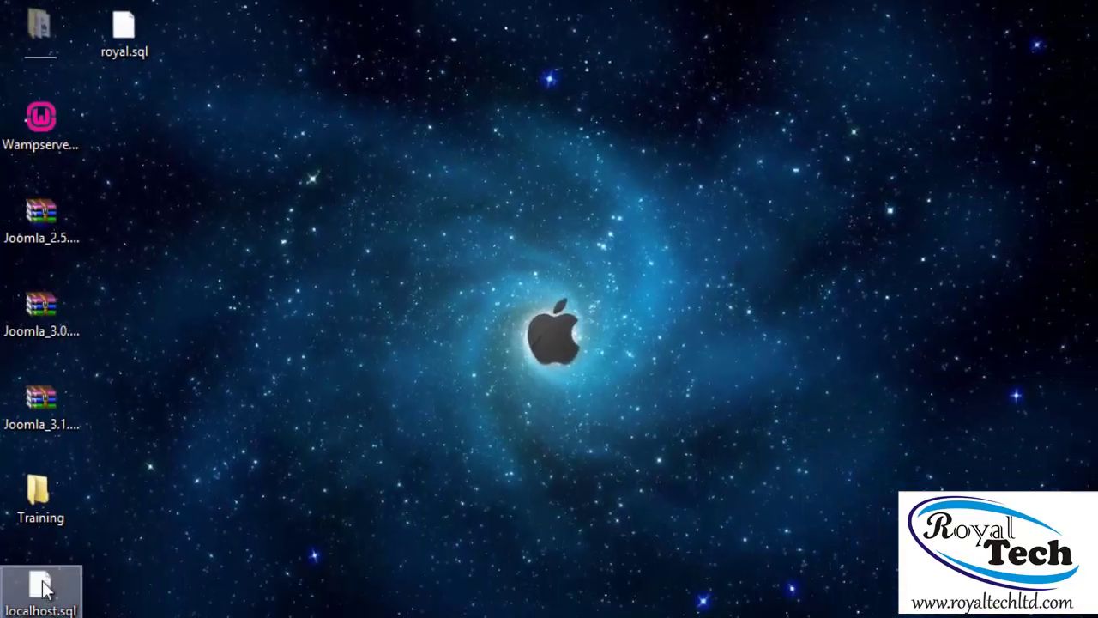
Browse File Explorer to C:\wamp\www\training and right-click configuration.php
{"action": "key", "text": "super+e"}
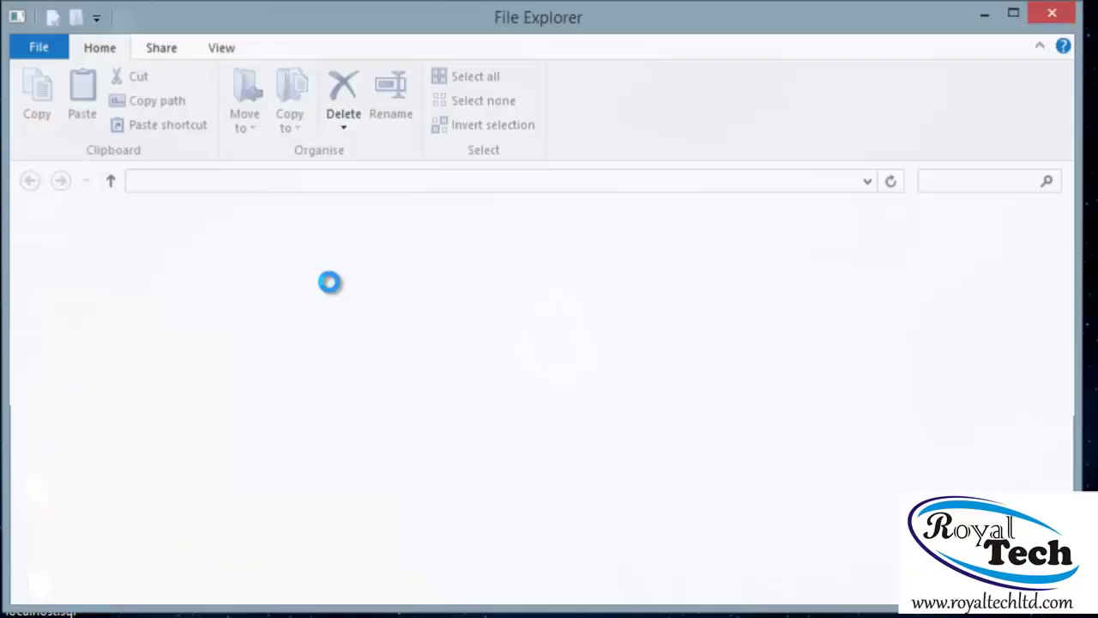
{"action": "left_click", "coordinate": [89, 569]}
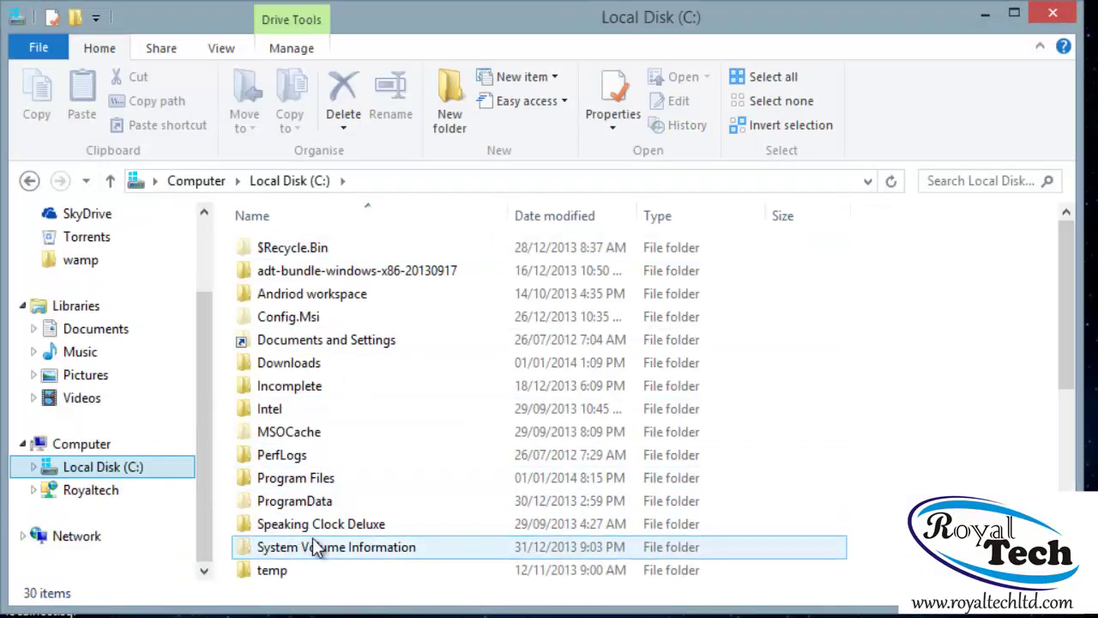
{"action": "left_click", "coordinate": [317, 549]}
{"action": "scroll", "coordinate": [344, 499], "scroll_direction": "down", "scroll_amount": 2}
{"action": "double_click", "coordinate": [300, 500]}
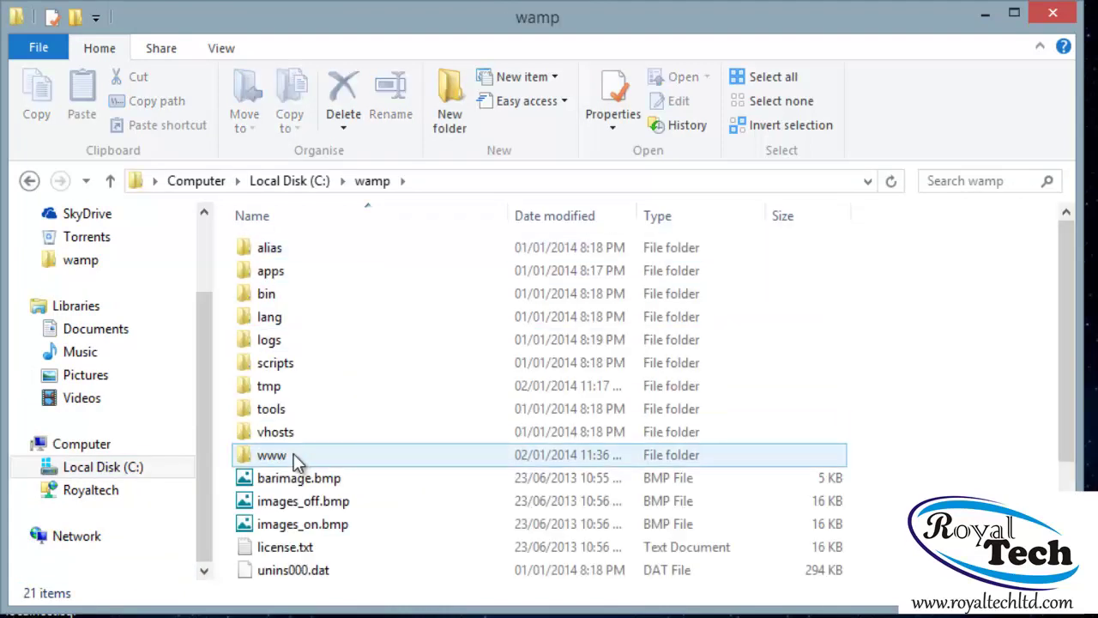
{"action": "double_click", "coordinate": [294, 453]}
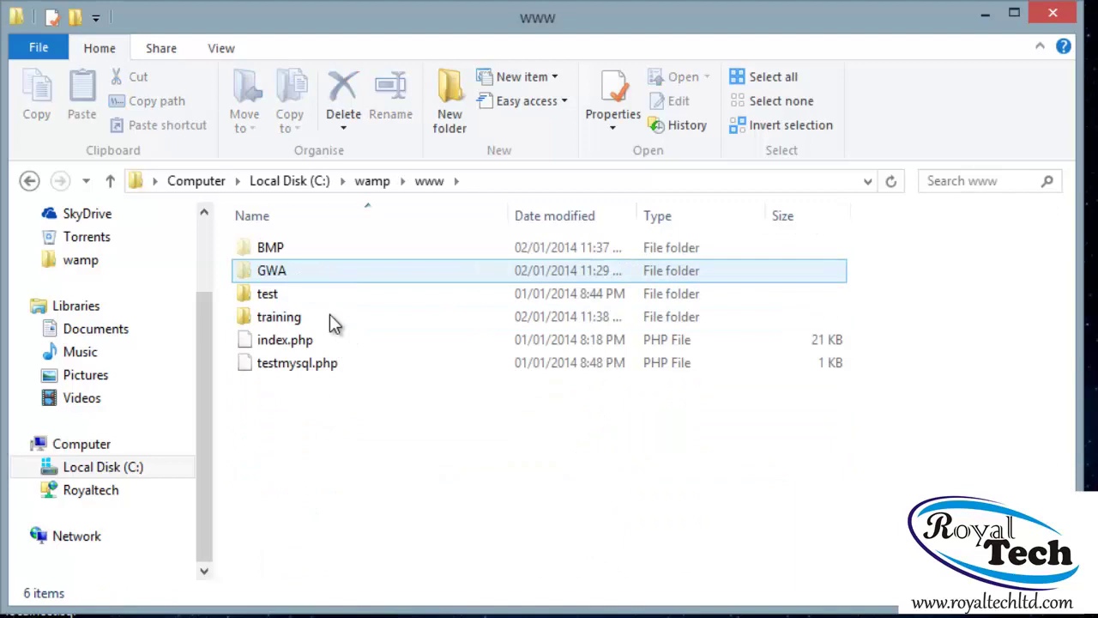
{"action": "double_click", "coordinate": [290, 318]}
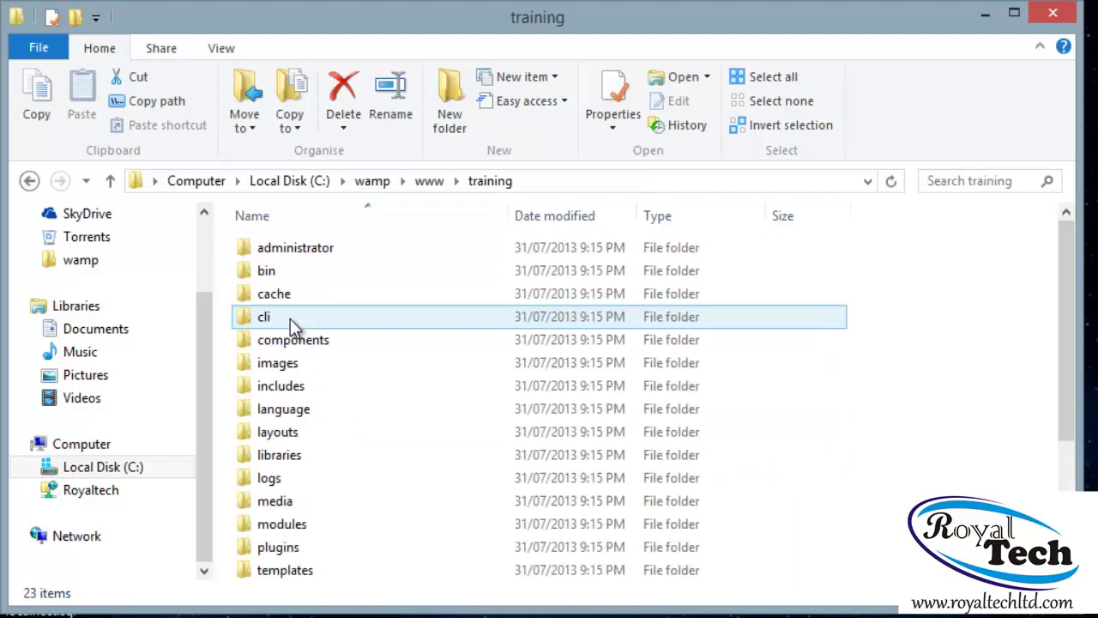
{"action": "scroll", "coordinate": [357, 437], "scroll_direction": "down", "scroll_amount": 3}
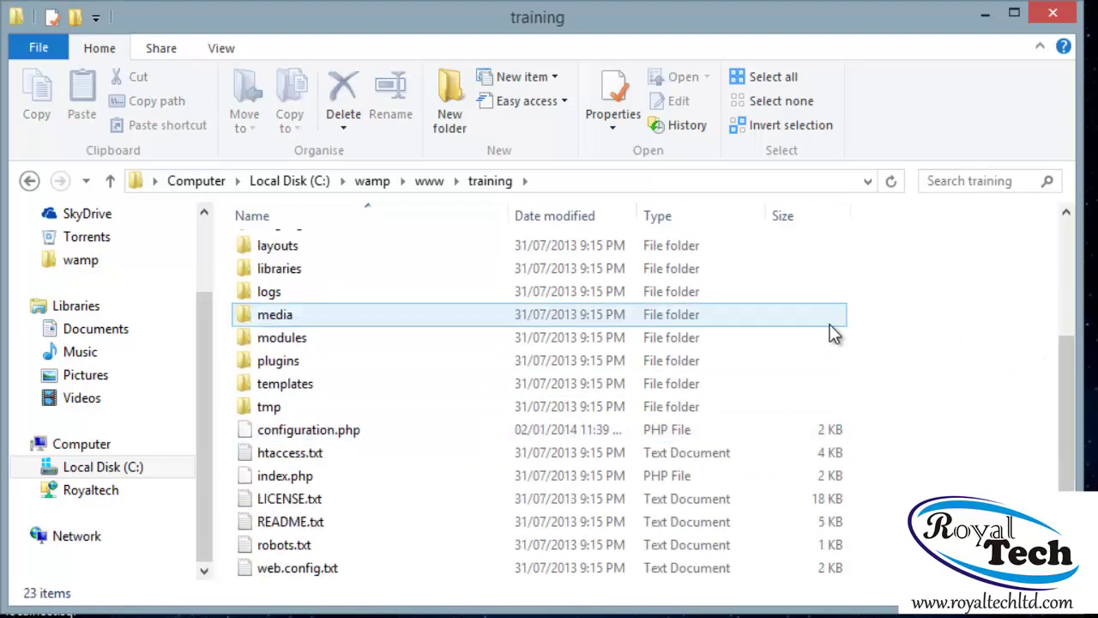
{"action": "left_click", "coordinate": [282, 431]}
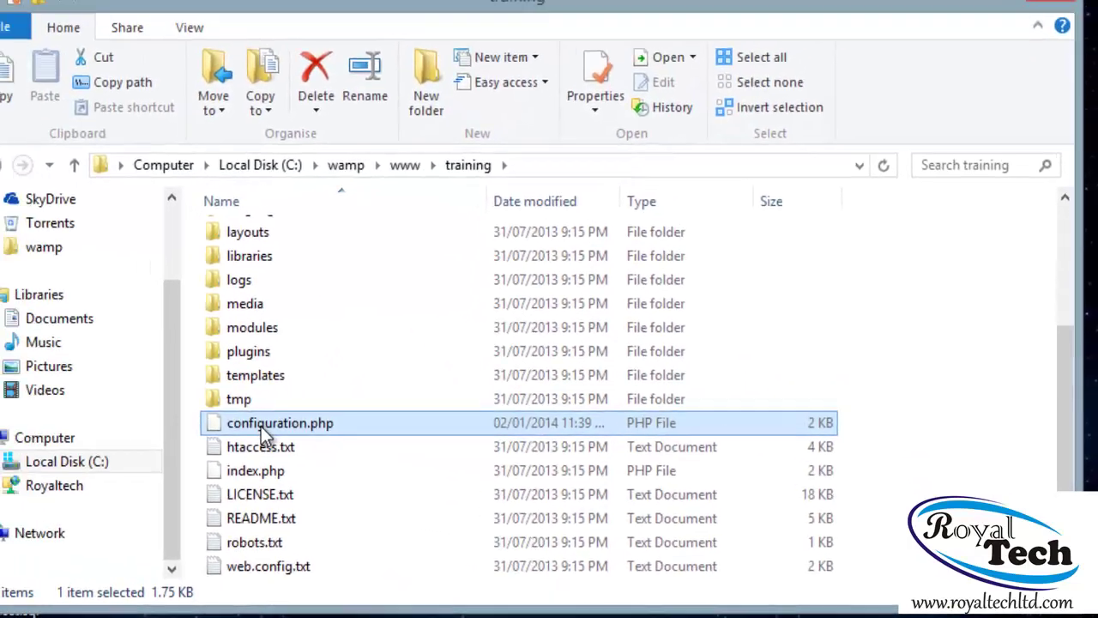
{"action": "right_click", "coordinate": [172, 404]}
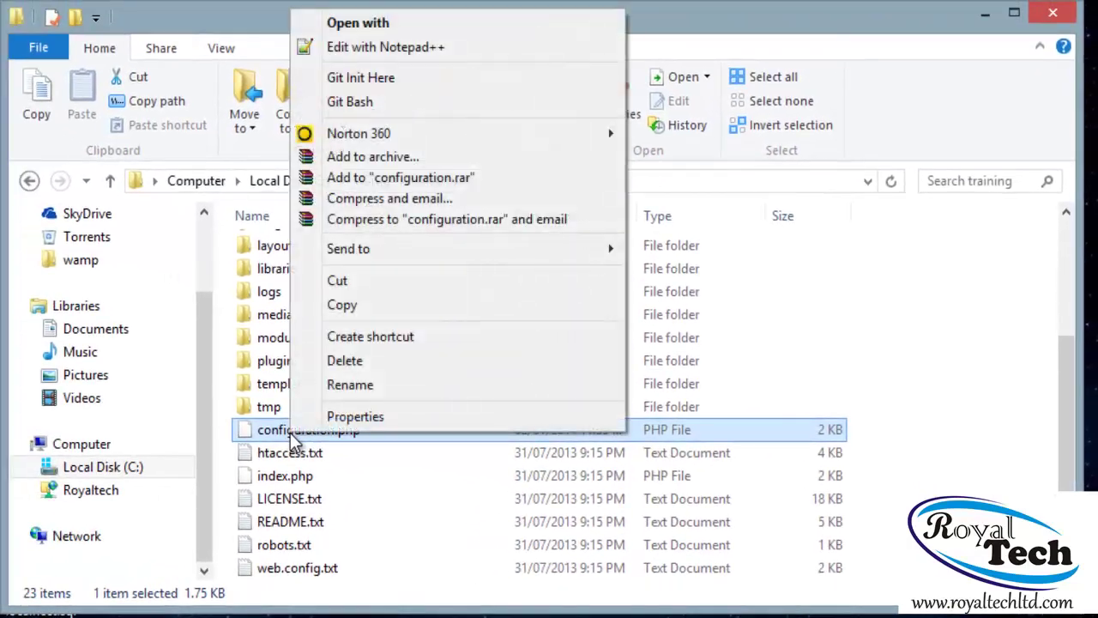
Edit configuration.php in Notepad++, changing the $host value 'localhot' to 'localhost', then close it
{"action": "left_click", "coordinate": [424, 50]}
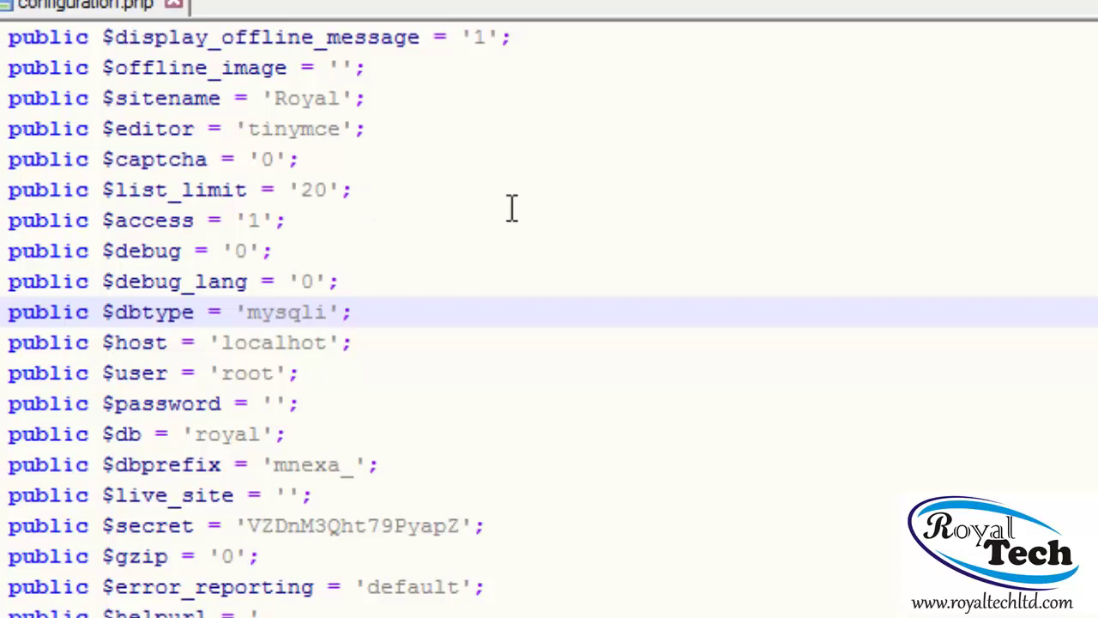
{"action": "left_click", "coordinate": [273, 346]}
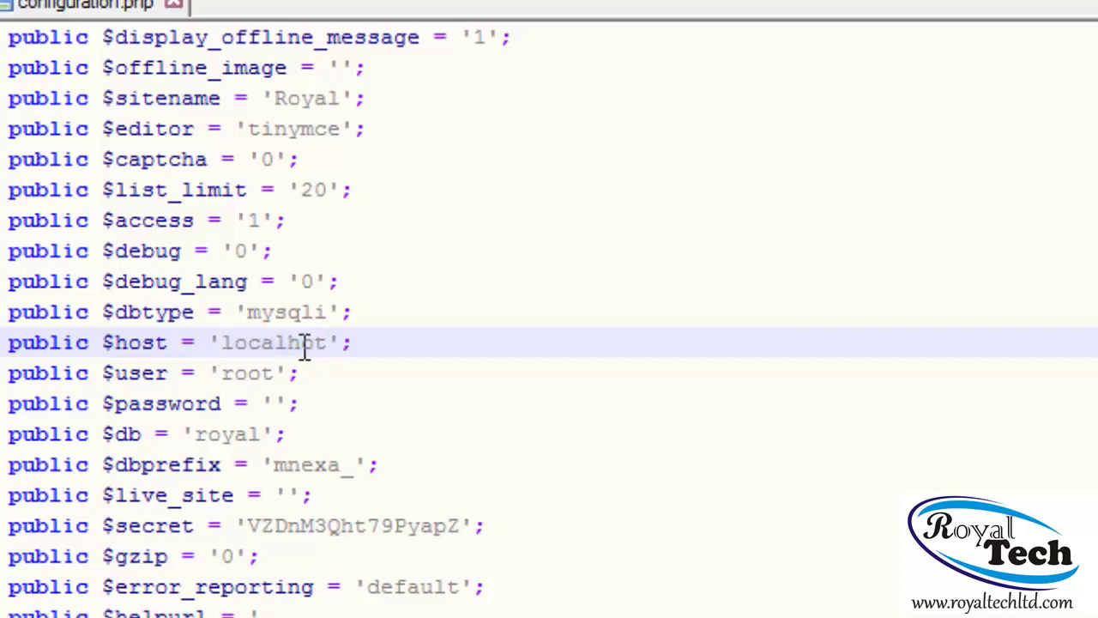
{"action": "left_click", "coordinate": [314, 344]}
{"action": "type", "text": "s"}
{"action": "left_click", "coordinate": [267, 403]}
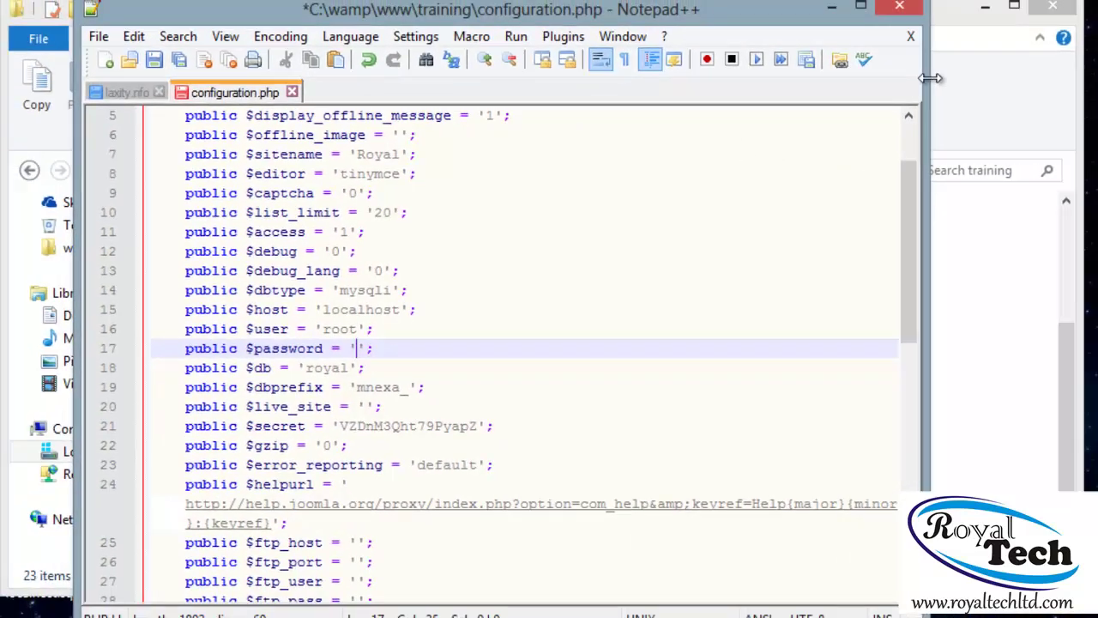
{"action": "left_click", "coordinate": [899, 9]}
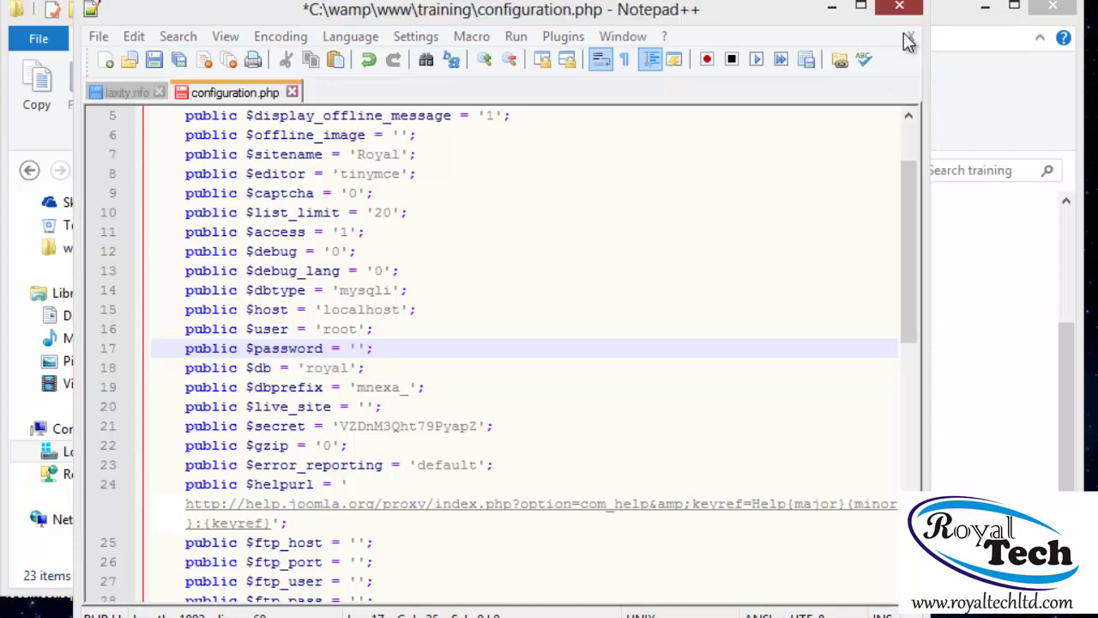
Dismiss Notepad++ without saving and return to the training folder
{"action": "left_click", "coordinate": [601, 404]}
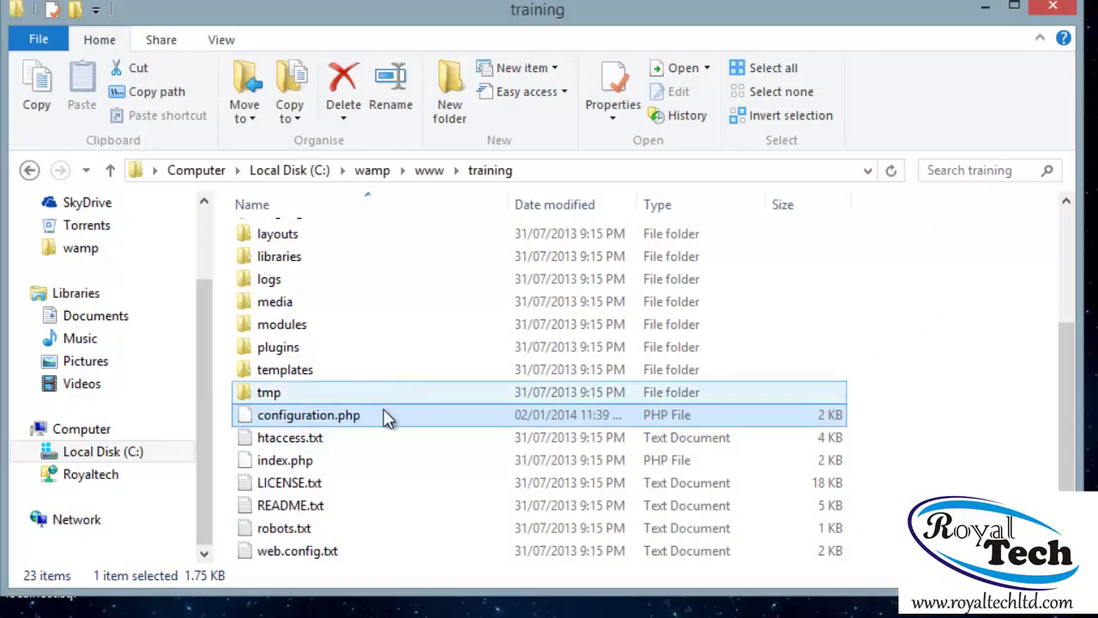
{"action": "left_click", "coordinate": [392, 418]}
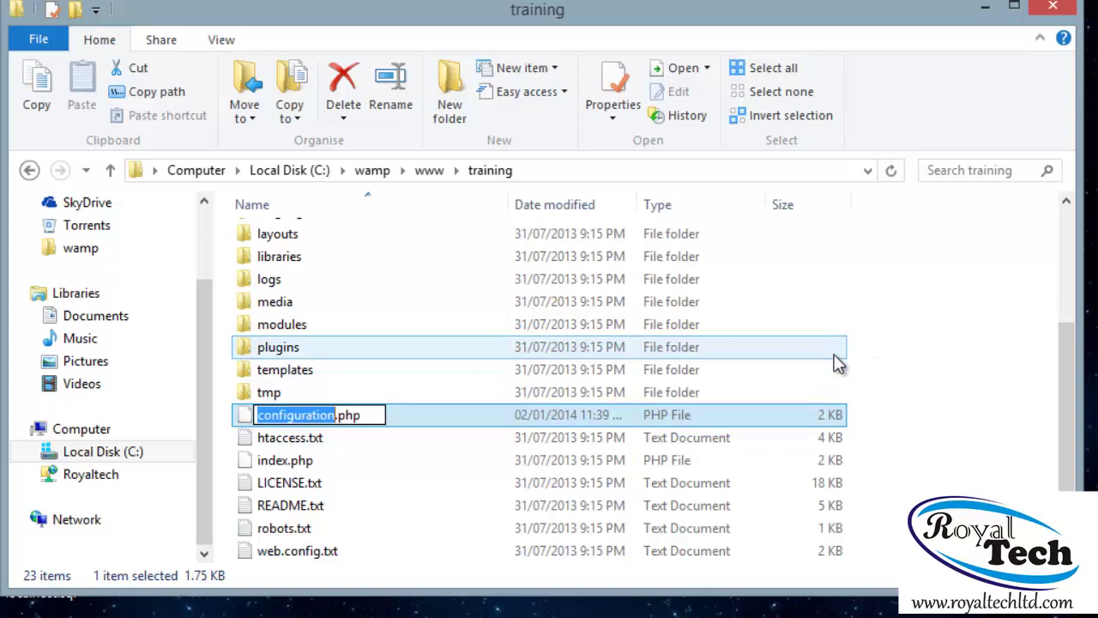
{"action": "key", "text": "Escape"}
{"action": "key", "text": "BackSpace"}
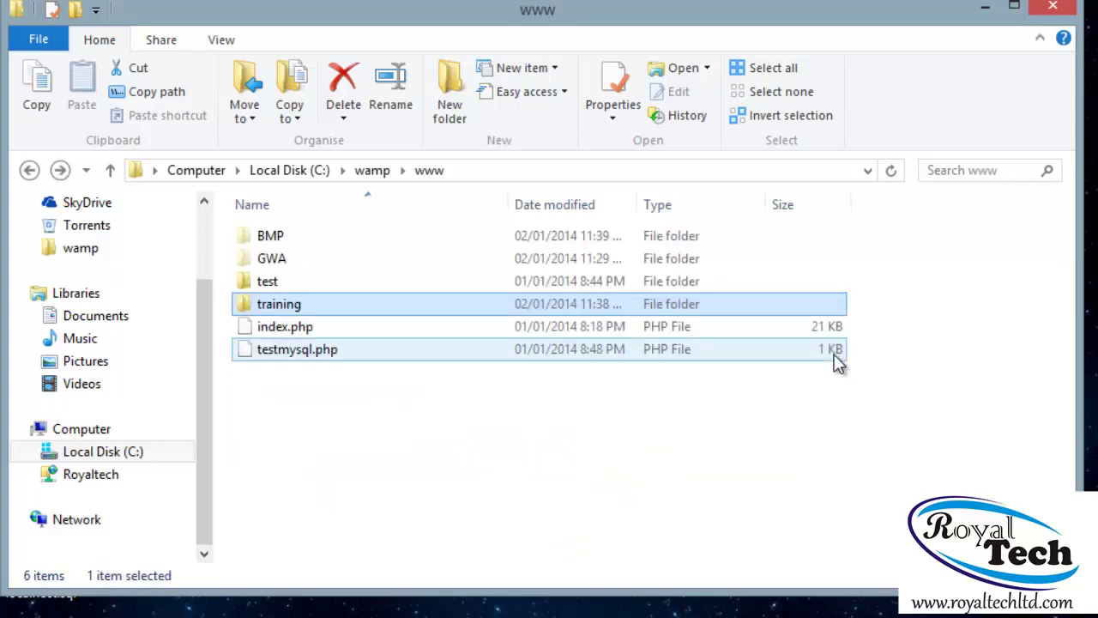
{"action": "double_click", "coordinate": [303, 305]}
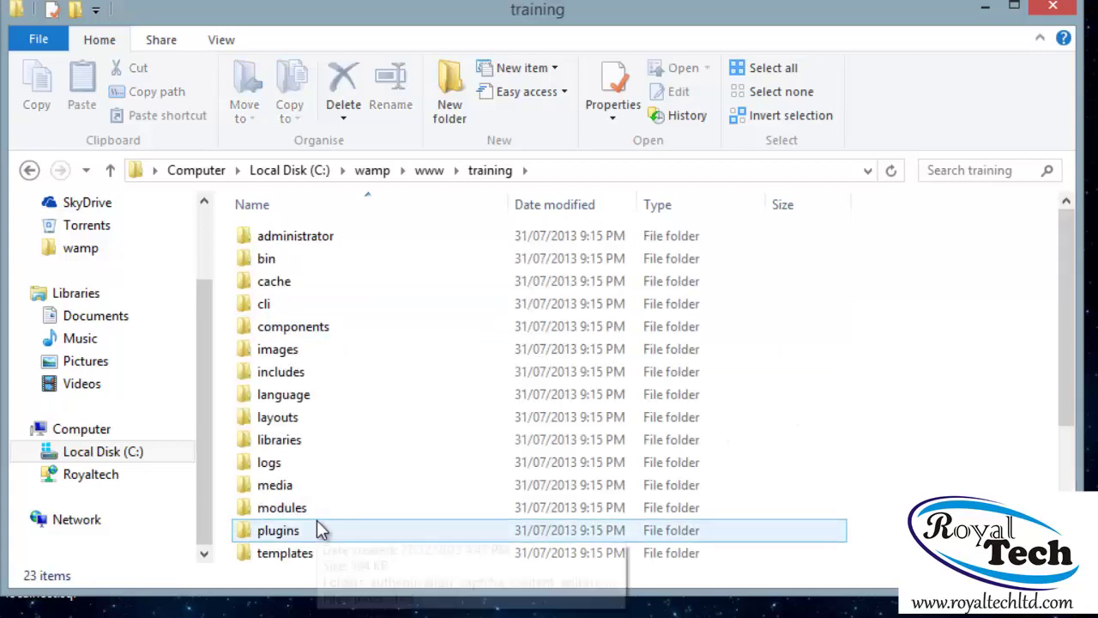
Delete configuration.php from training and snap the folder window to the right half
{"action": "left_click", "coordinate": [317, 525]}
{"action": "scroll", "coordinate": [317, 523], "scroll_direction": "down", "scroll_amount": 3}
{"action": "left_click", "coordinate": [339, 486]}
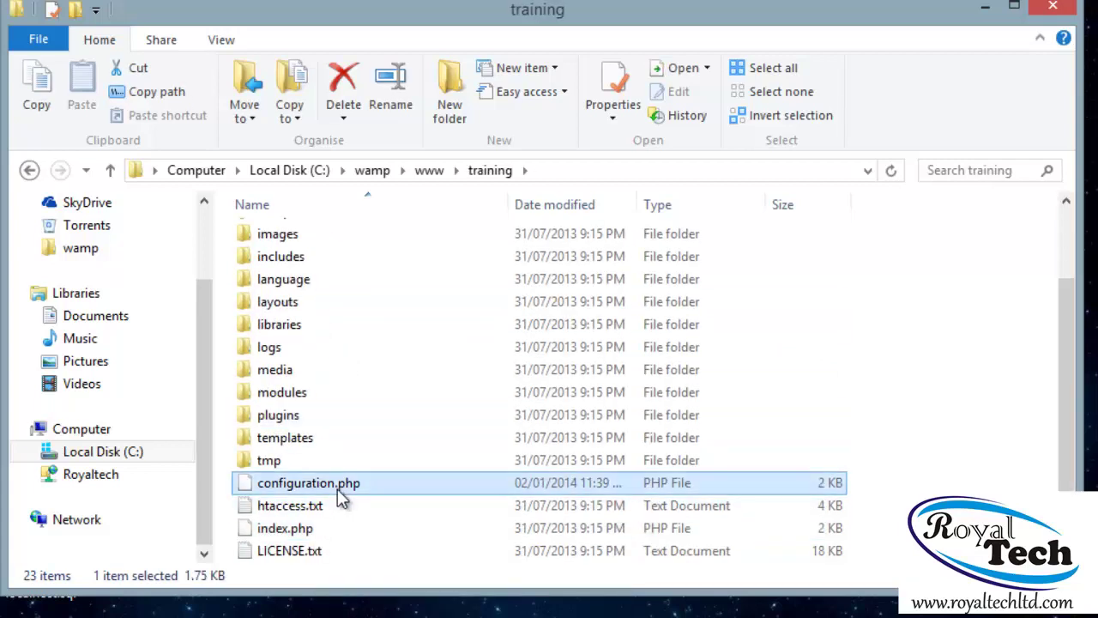
{"action": "key", "text": "Delete"}
{"action": "key", "text": "Return"}
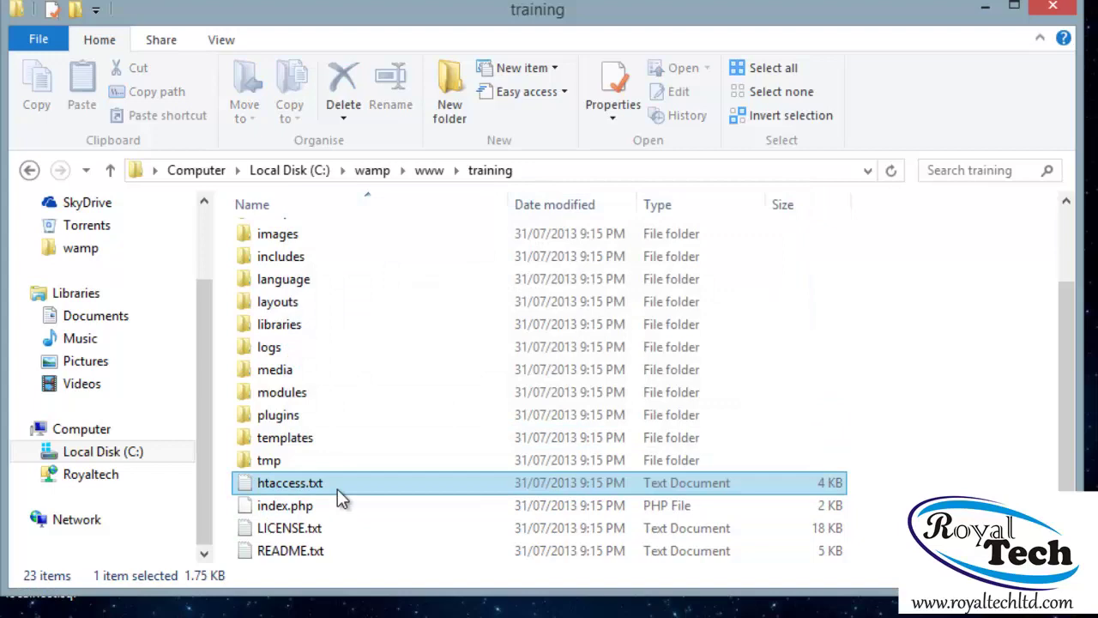
{"action": "left_click_drag", "start_coordinate": [392, 20], "coordinate": [1097, 11]}
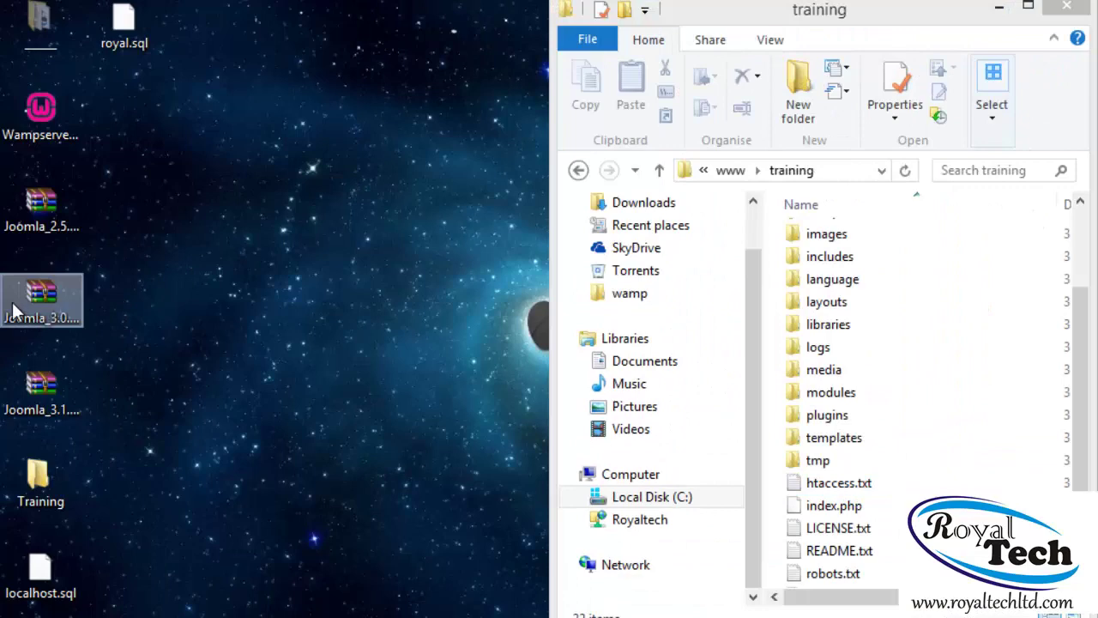
Open Joomla_3.1.5-Stable-Full_Package.zip in WinRAR and drag its installation folder into training
{"action": "mouse_move", "coordinate": [18, 311]}
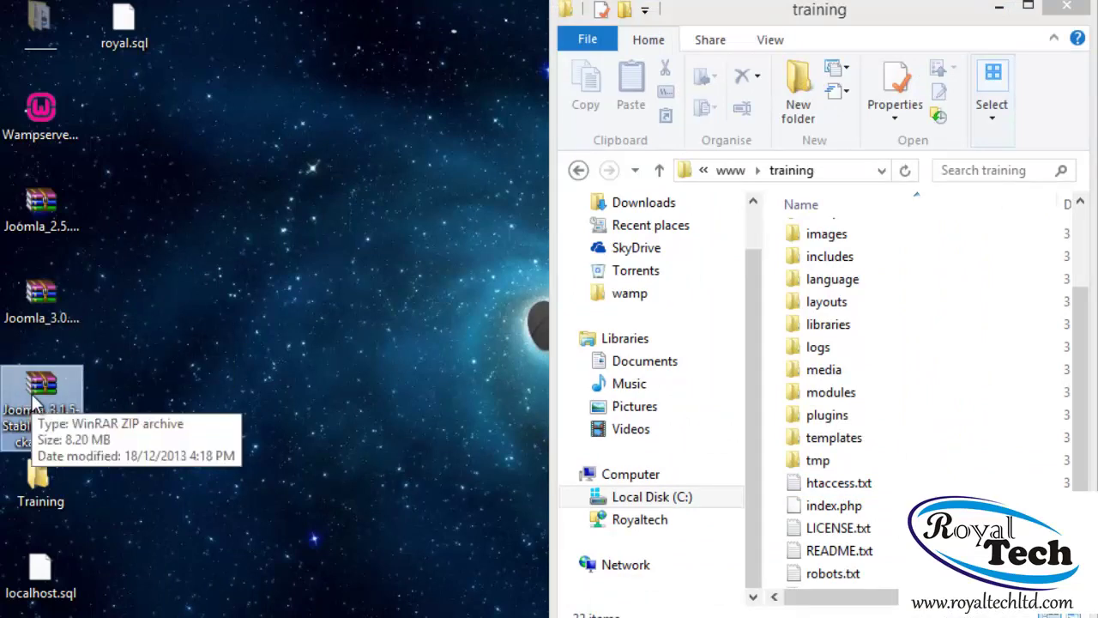
{"action": "double_click", "coordinate": [34, 400]}
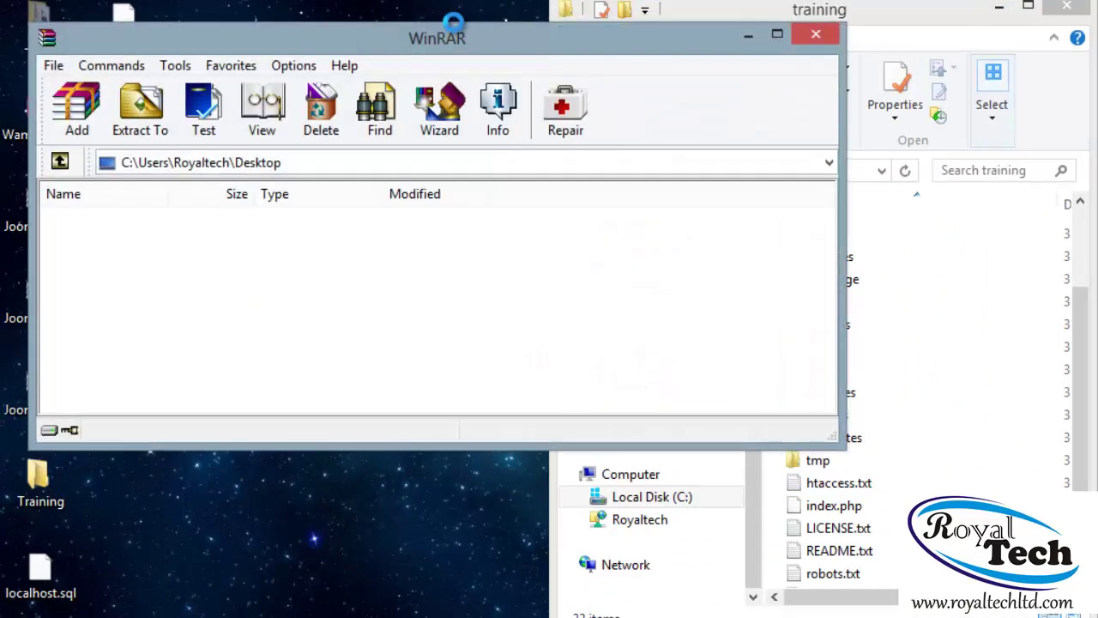
{"action": "left_click_drag", "start_coordinate": [452, 49], "coordinate": [2, 7]}
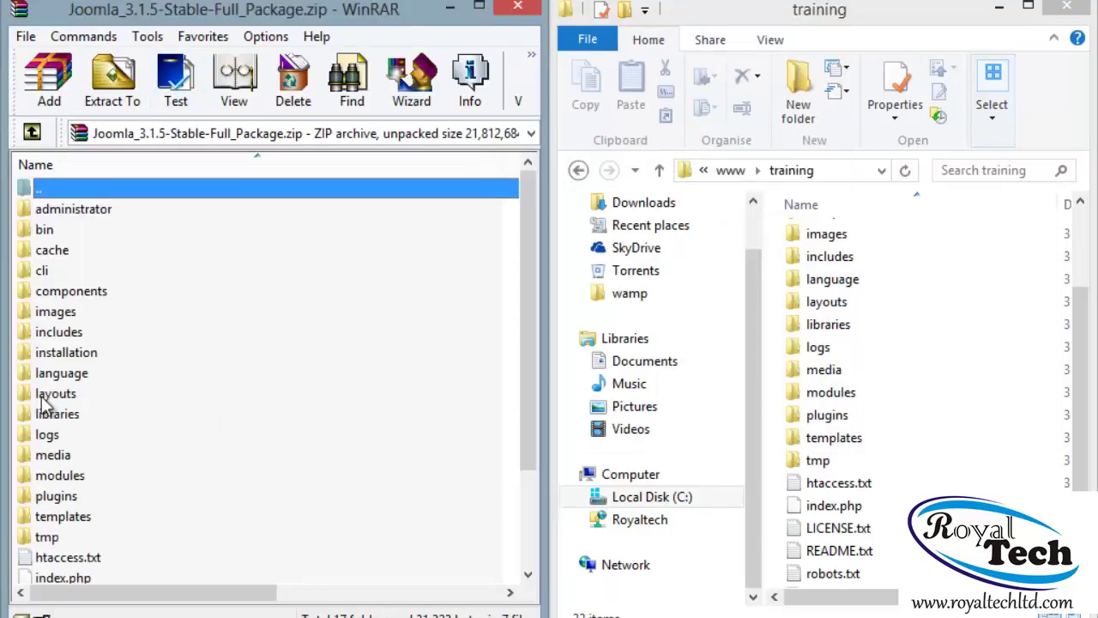
{"action": "left_click", "coordinate": [50, 339]}
{"action": "left_click", "coordinate": [53, 352]}
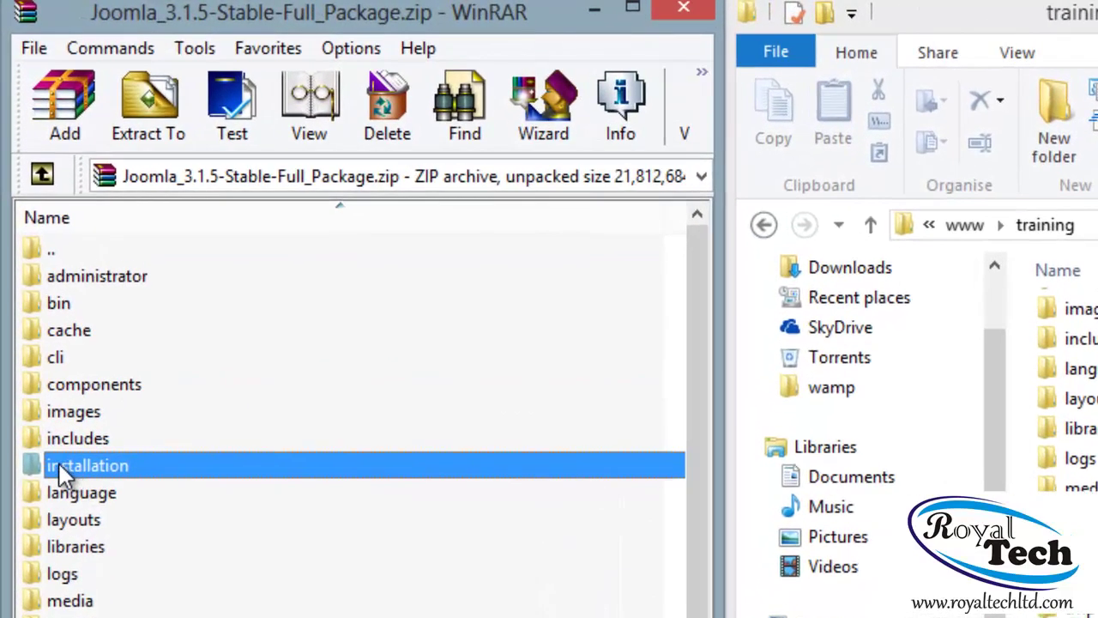
{"action": "left_click_drag", "start_coordinate": [60, 463], "coordinate": [1097, 437]}
{"action": "left_click_drag", "start_coordinate": [877, 335], "coordinate": [780, 448]}
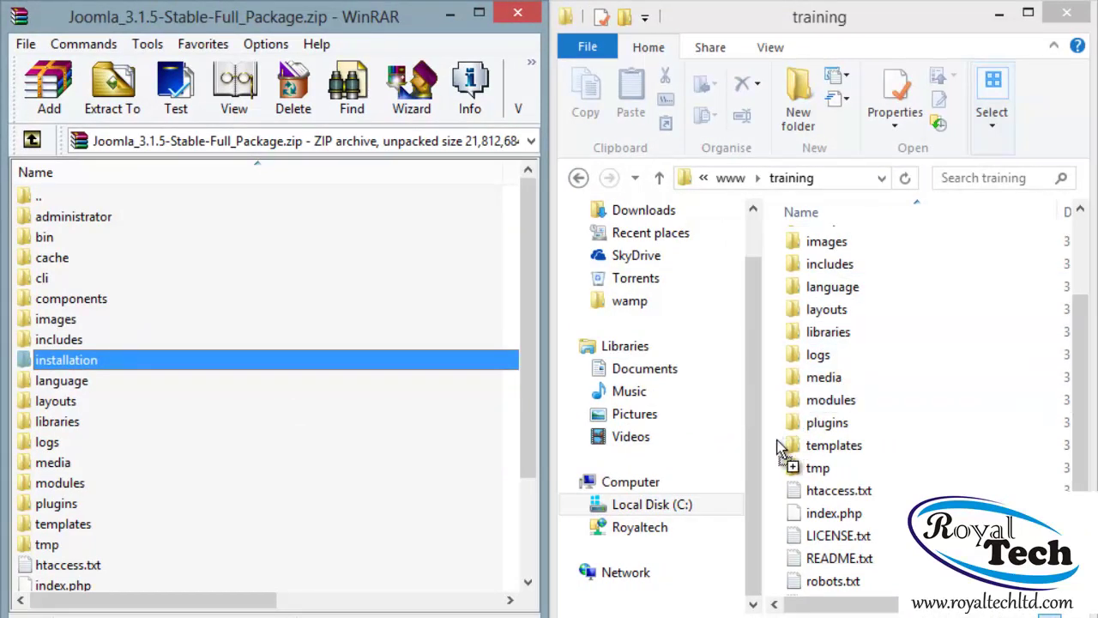
{"action": "left_click_drag", "start_coordinate": [781, 448], "coordinate": [776, 441]}
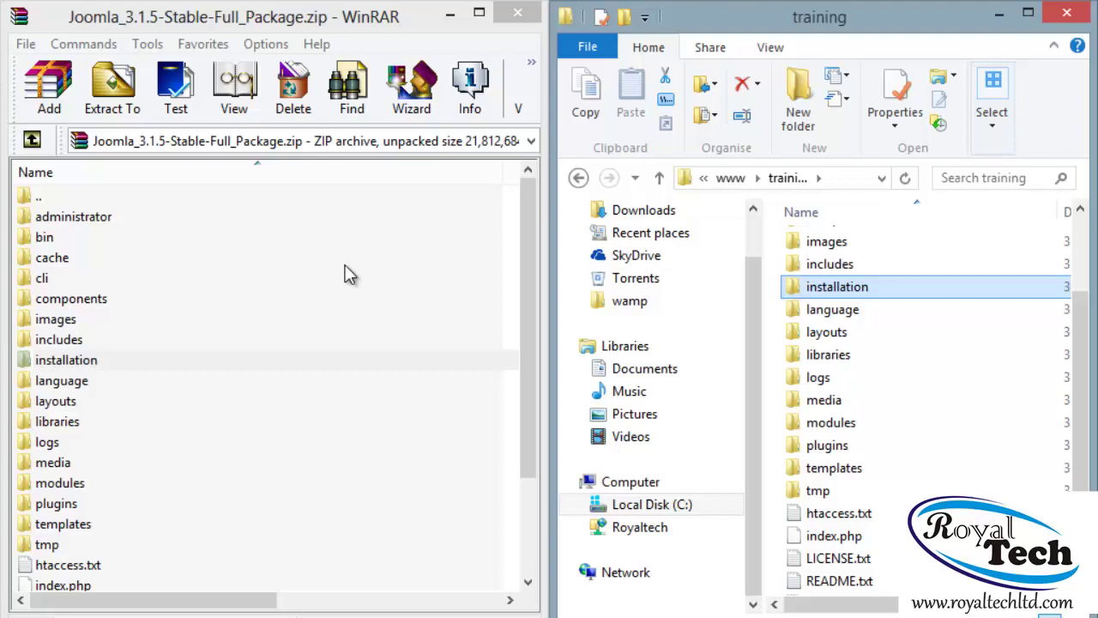
{"action": "left_click", "coordinate": [330, 468]}
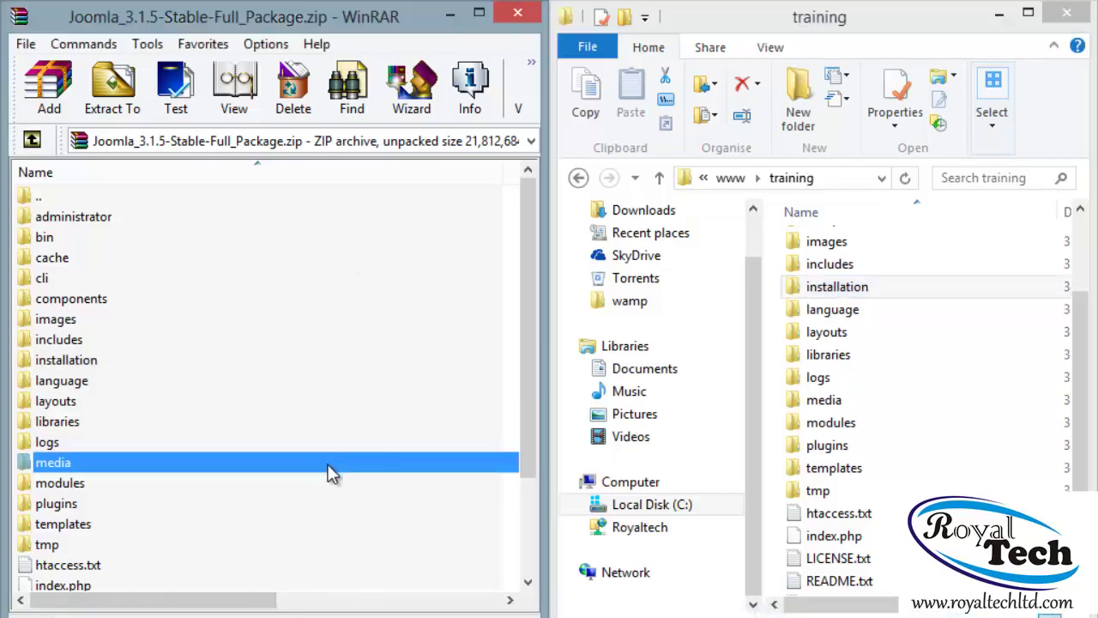
In Chrome, load localhost/training/installation to reach the Joomla Web Installer
{"action": "left_click", "coordinate": [248, 611]}
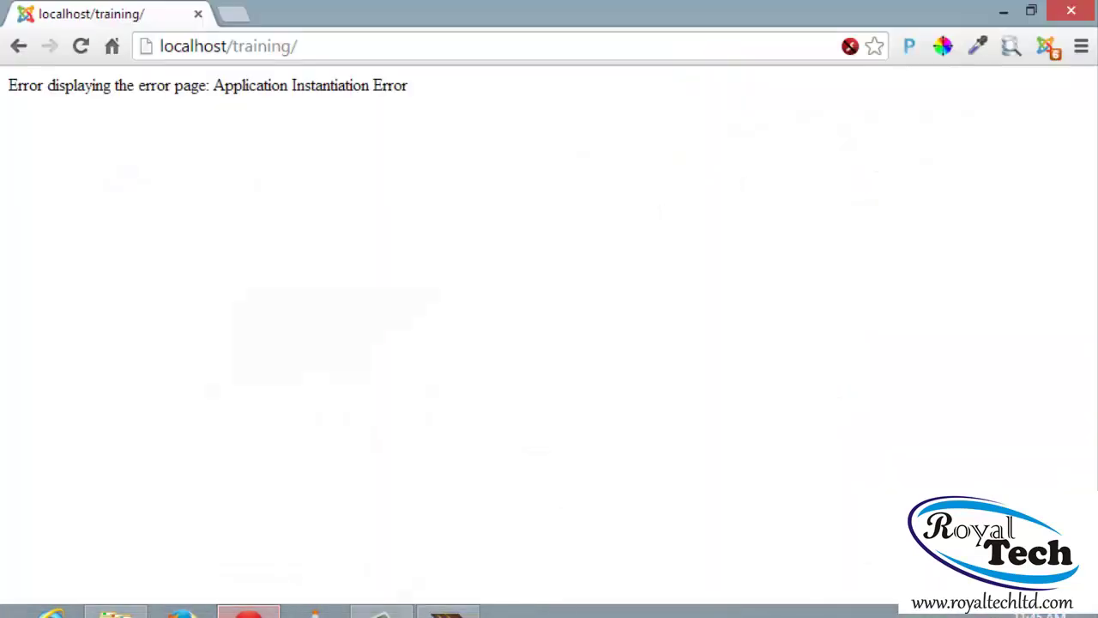
{"action": "left_click", "coordinate": [332, 48]}
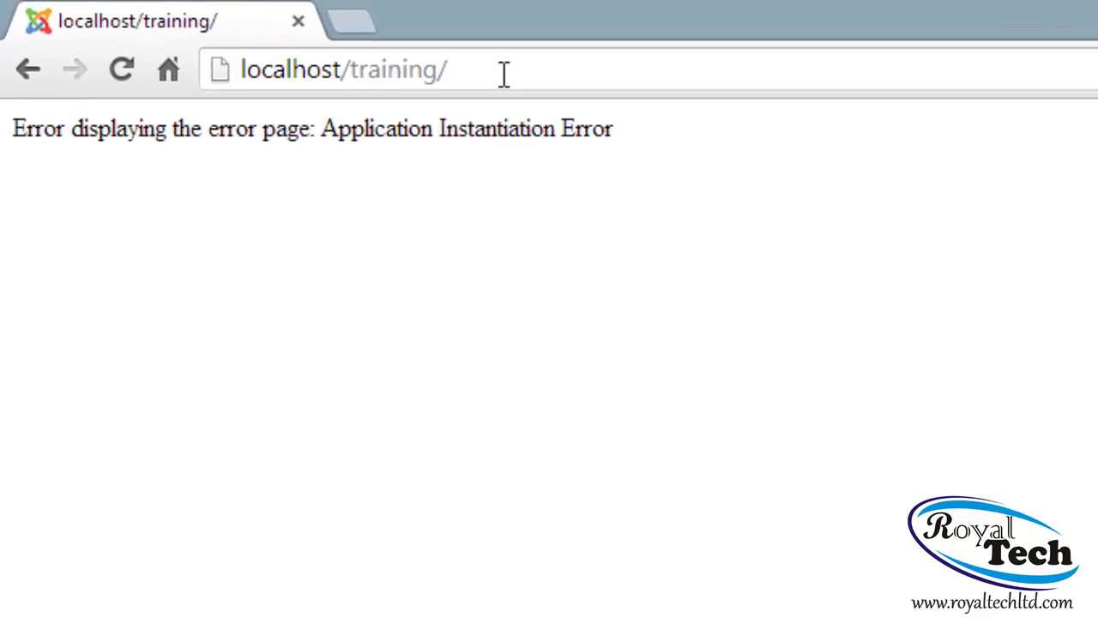
{"action": "left_click_drag", "start_coordinate": [504, 73], "coordinate": [240, 73]}
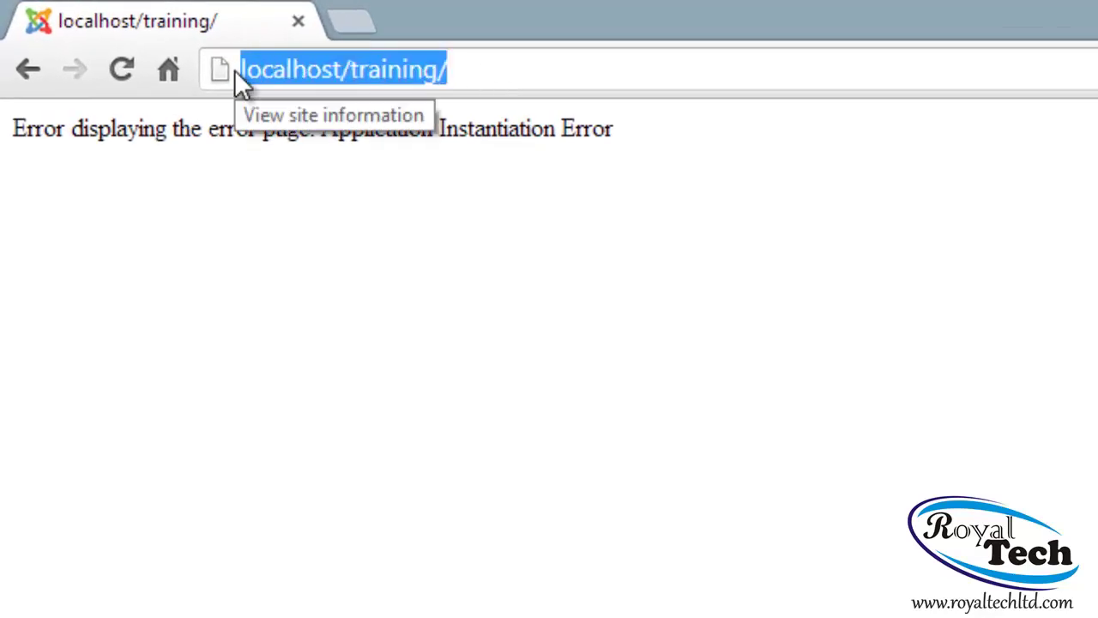
{"action": "type", "text": "localhost"}
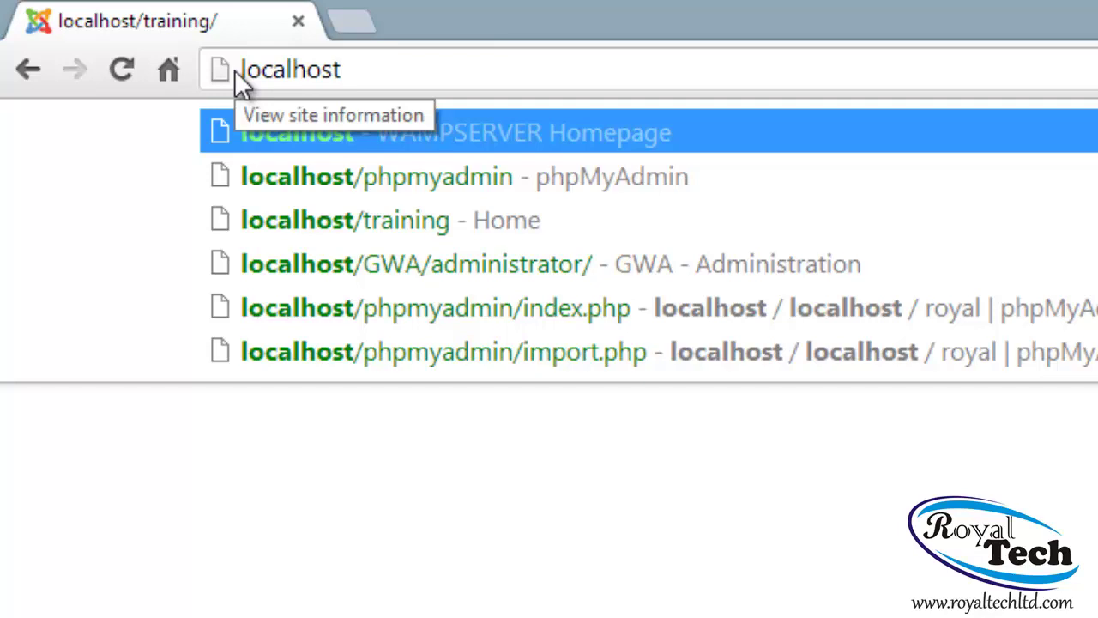
{"action": "type", "text": "/"}
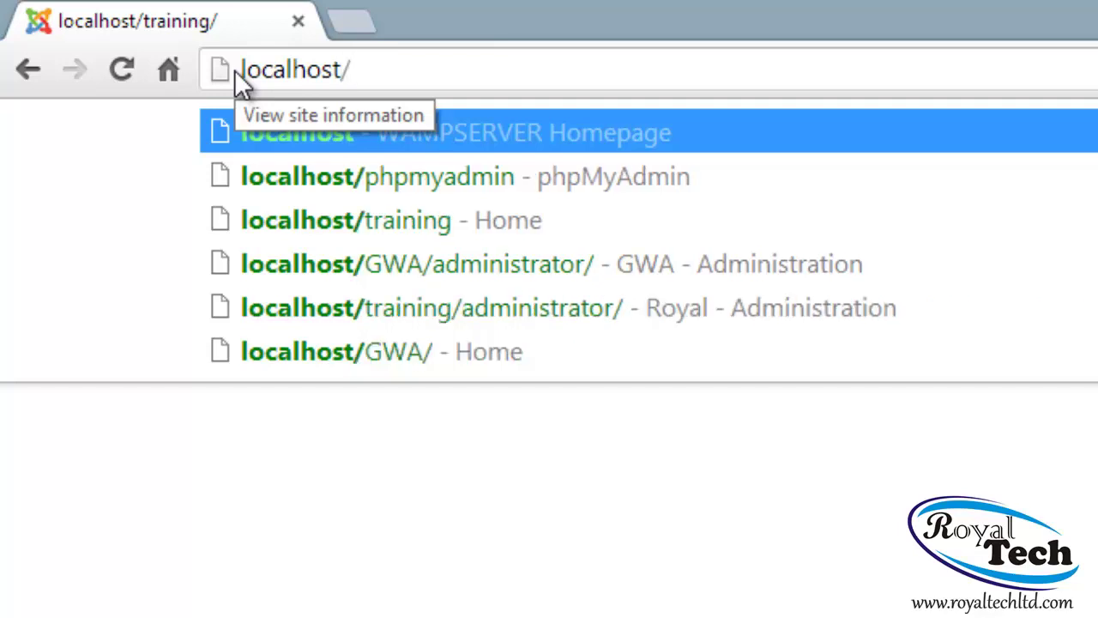
{"action": "type", "text": "ta"}
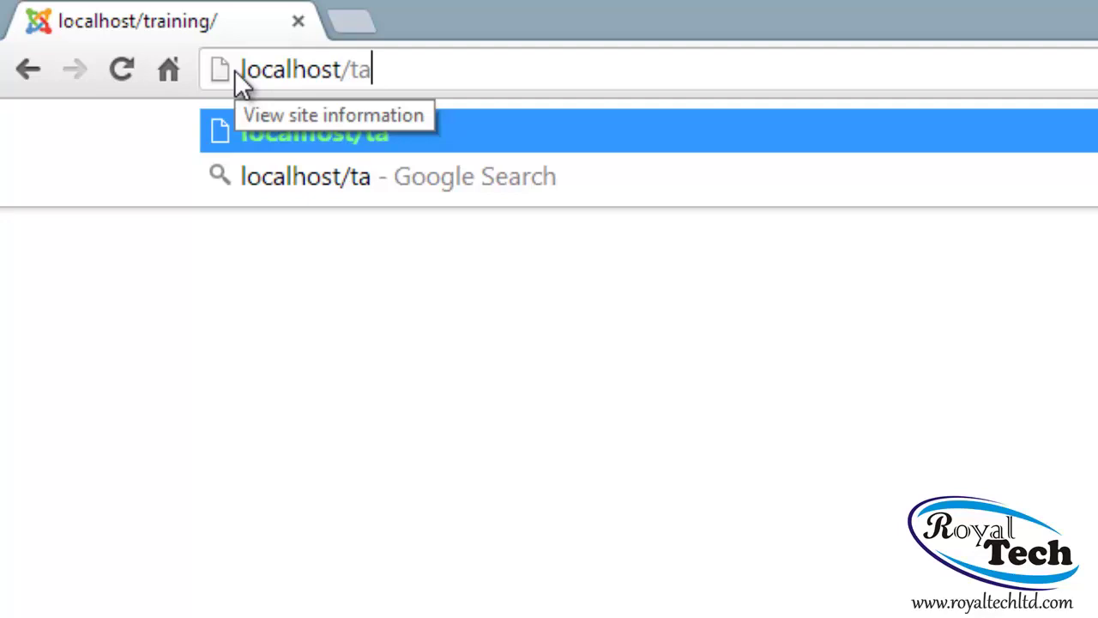
{"action": "key", "text": "BackSpace"}
{"action": "type", "text": "ra"}
{"action": "key", "text": "Right"}
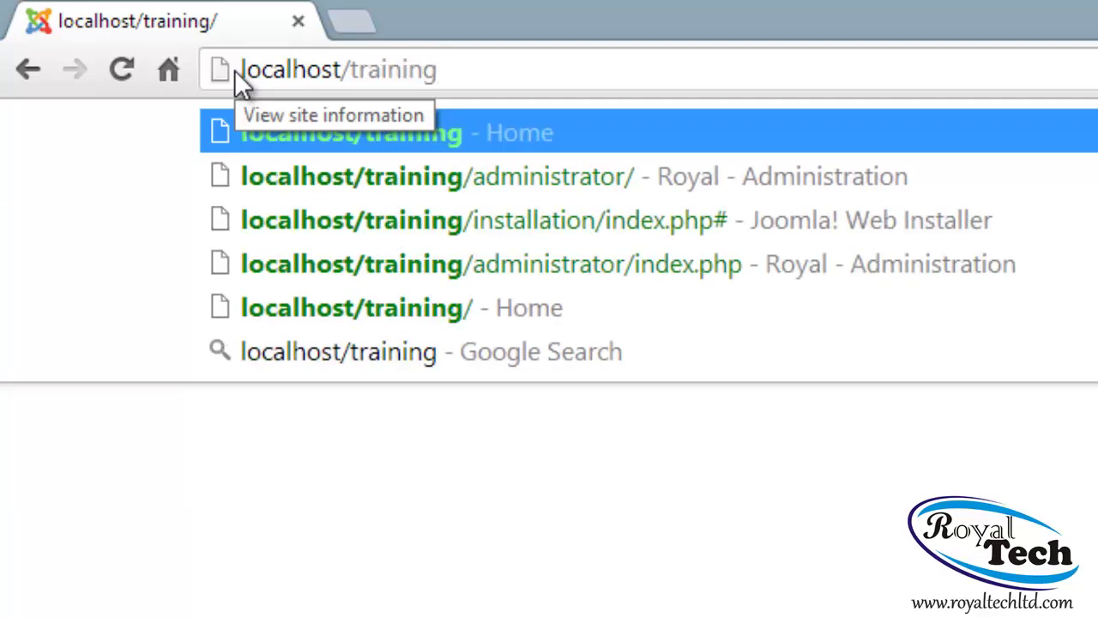
{"action": "type", "text": "/ins"}
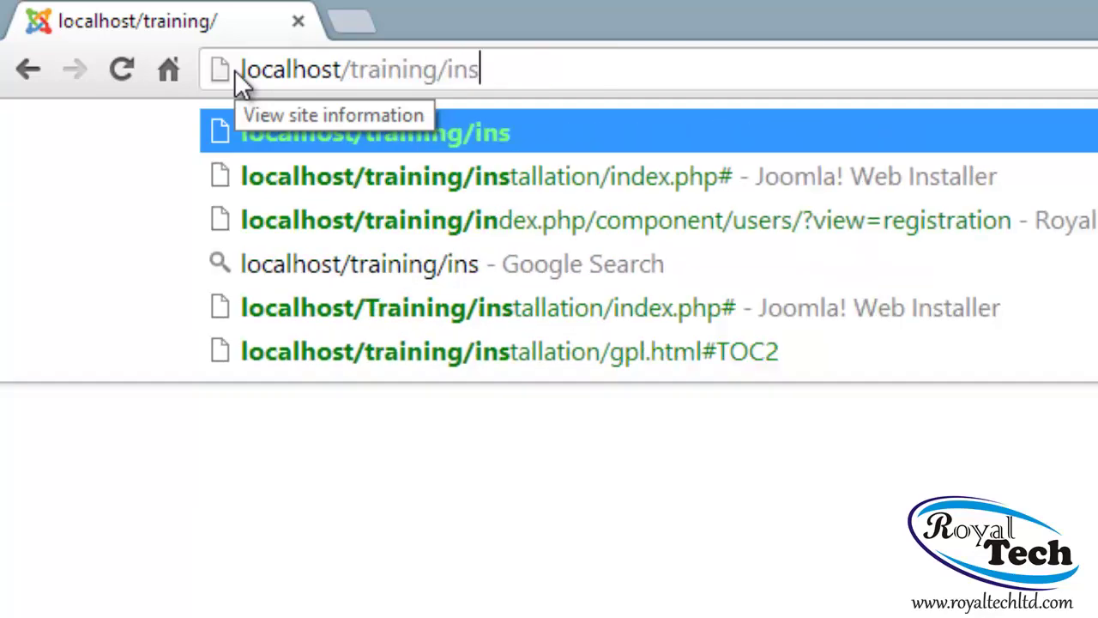
{"action": "type", "text": "tallation"}
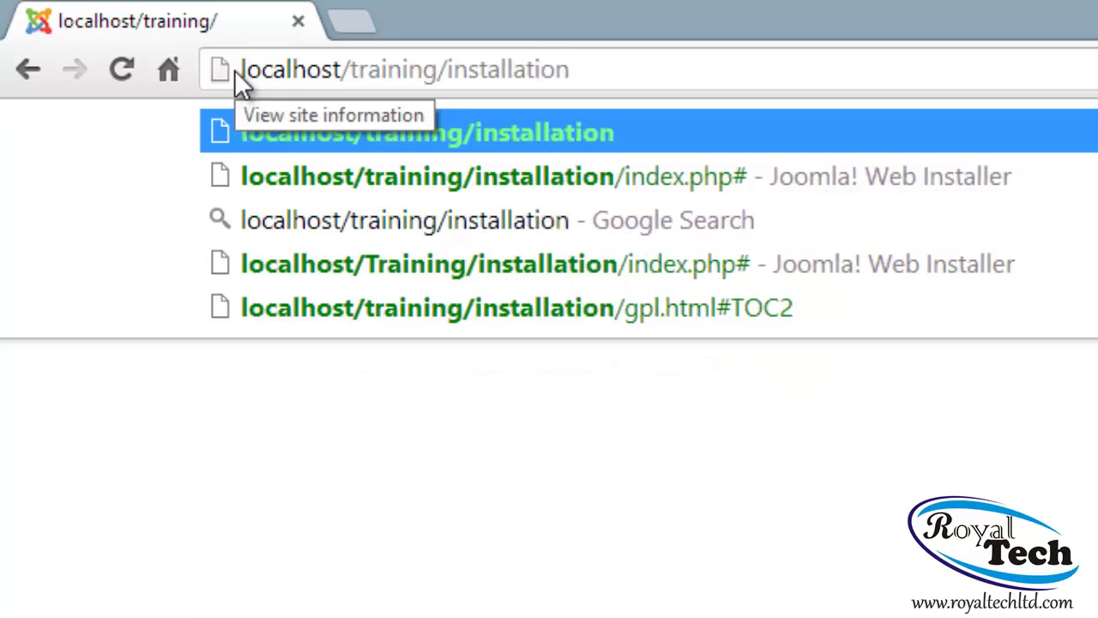
{"action": "key", "text": "Return"}
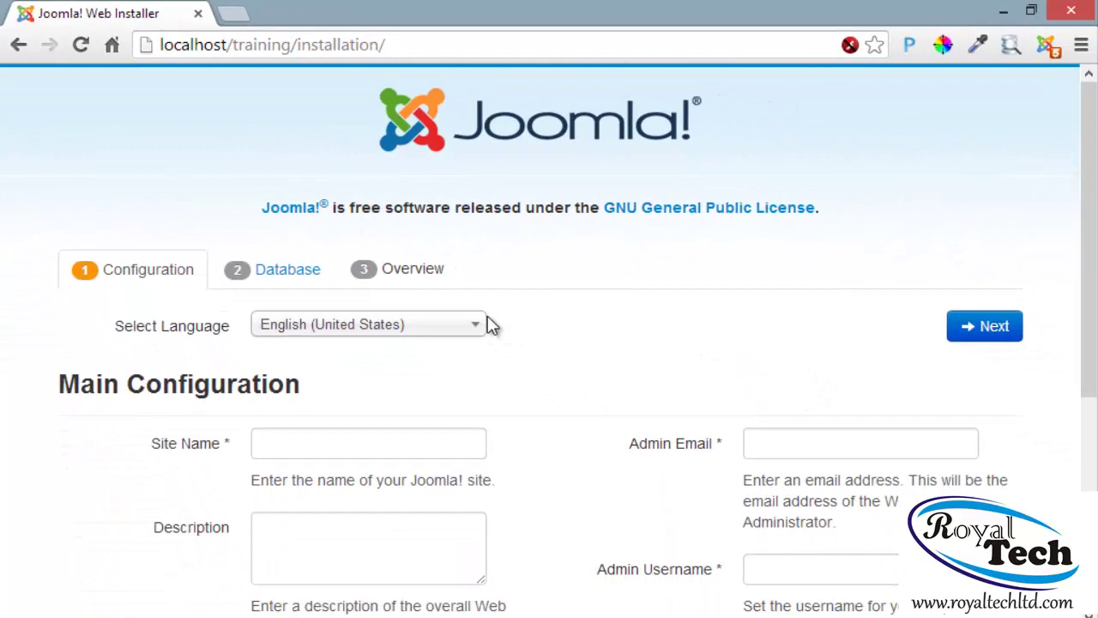
Enter Site Name 'Training' and description 'This is a webdesign for Training'
{"action": "scroll", "coordinate": [517, 343], "scroll_direction": "down", "scroll_amount": 1}
{"action": "scroll", "coordinate": [518, 343], "scroll_direction": "up", "scroll_amount": 1}
{"action": "scroll", "coordinate": [520, 344], "scroll_direction": "down", "scroll_amount": 2}
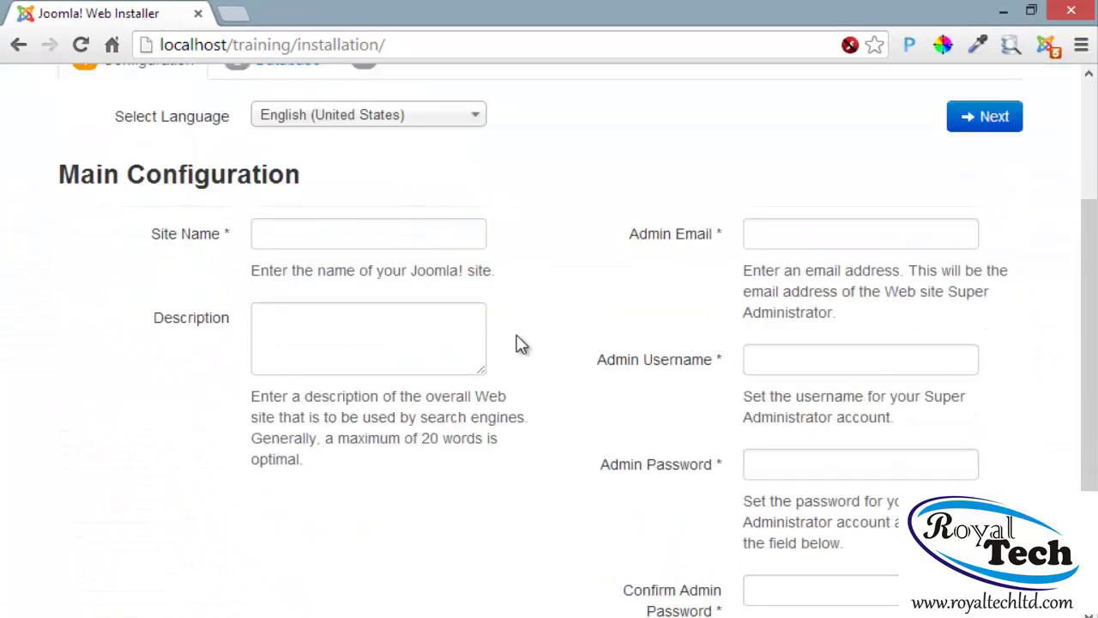
{"action": "scroll", "coordinate": [521, 344], "scroll_direction": "up", "scroll_amount": 2}
{"action": "scroll", "coordinate": [267, 426], "scroll_direction": "down", "scroll_amount": 1}
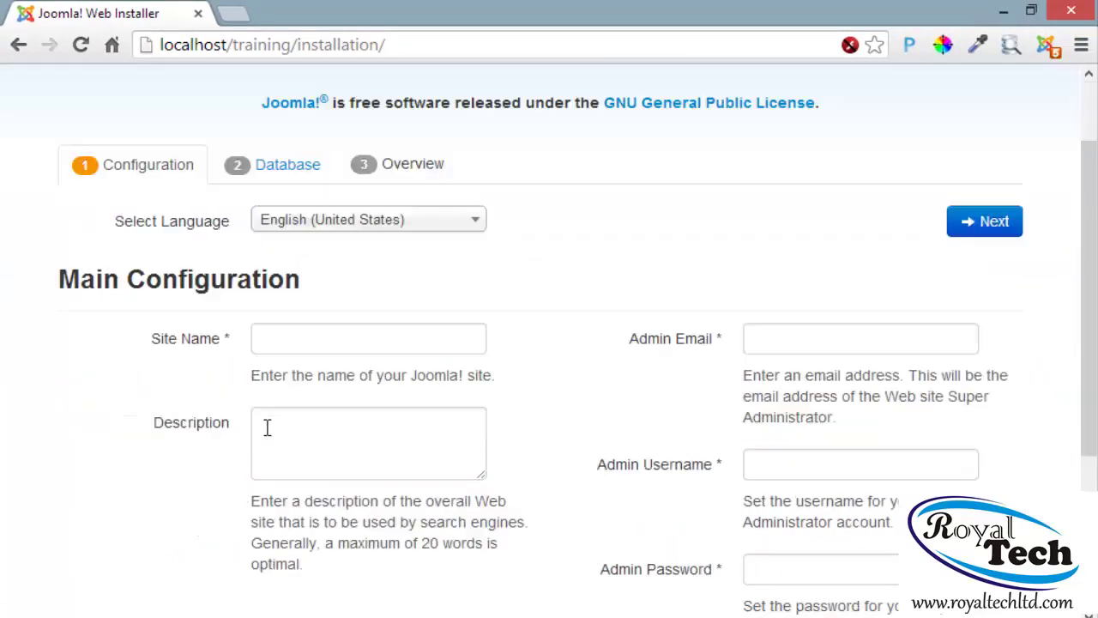
{"action": "left_click", "coordinate": [319, 335]}
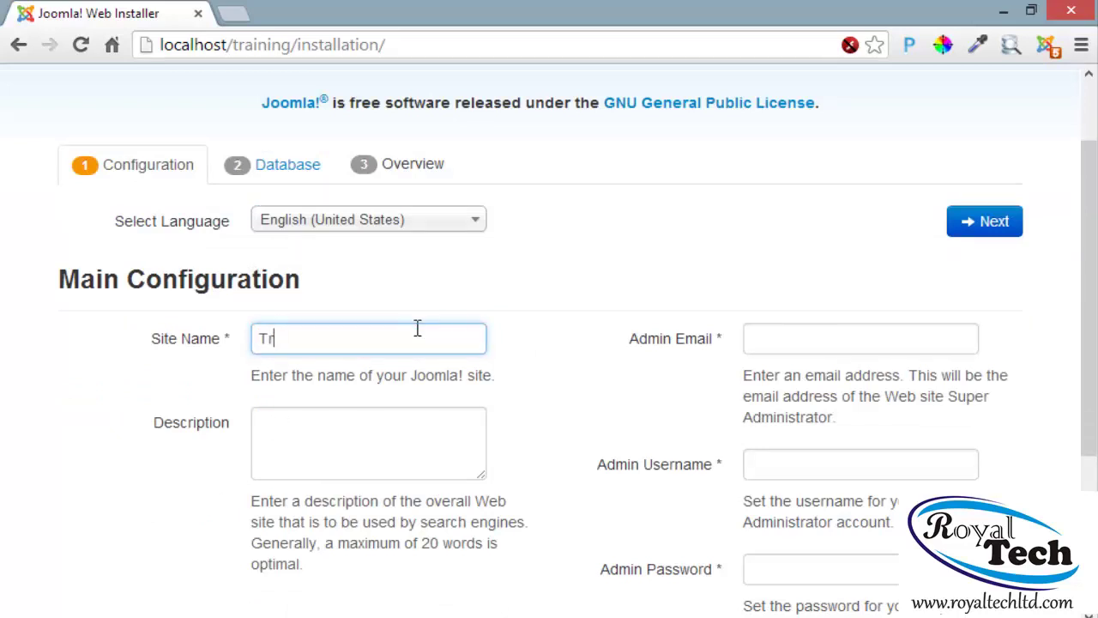
{"action": "type", "text": "aining"}
{"action": "scroll", "coordinate": [494, 388], "scroll_direction": "down", "scroll_amount": 1}
{"action": "left_click", "coordinate": [355, 349]}
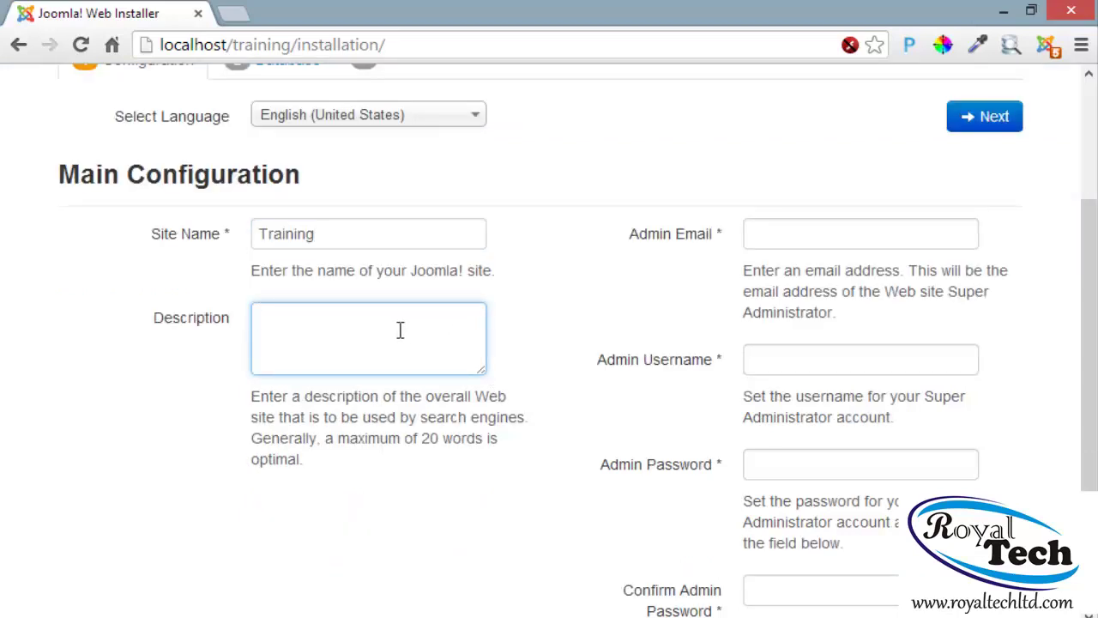
{"action": "type", "text": "This is a web"}
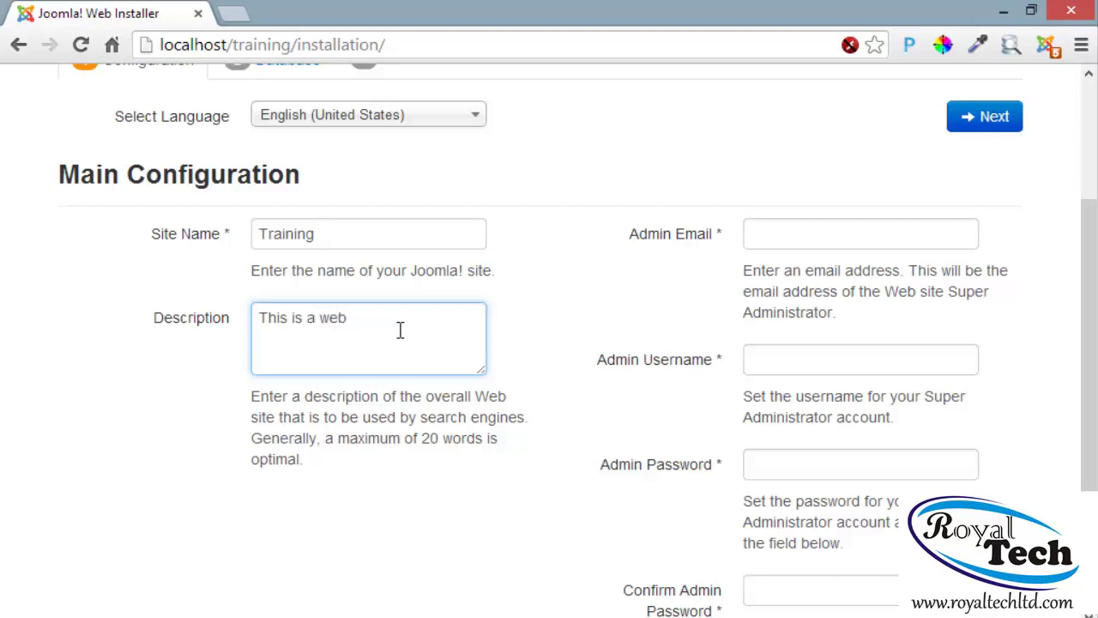
{"action": "type", "text": "design for Training"}
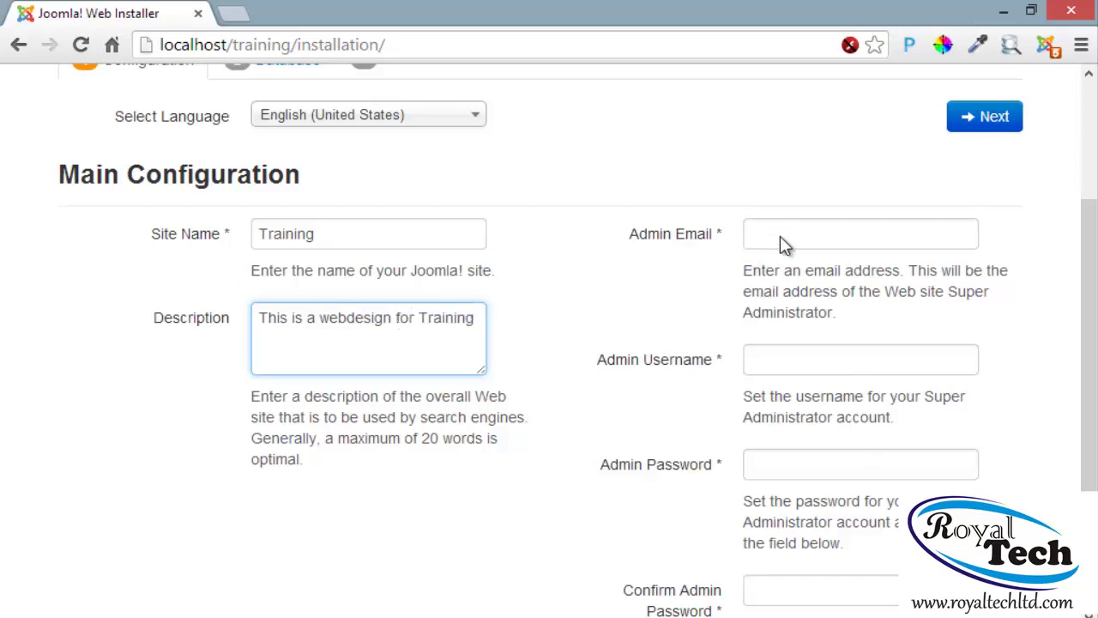
{"action": "left_click", "coordinate": [480, 252]}
Fill in the admin e-mail, admin username, and the admin password with its confirmation
{"action": "left_click", "coordinate": [886, 247]}
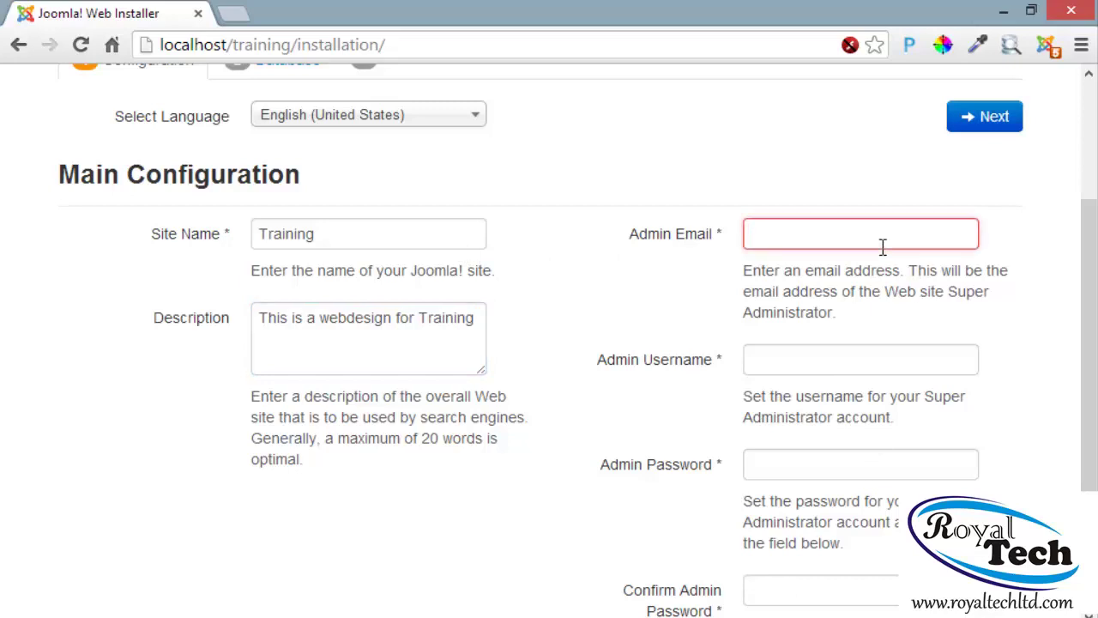
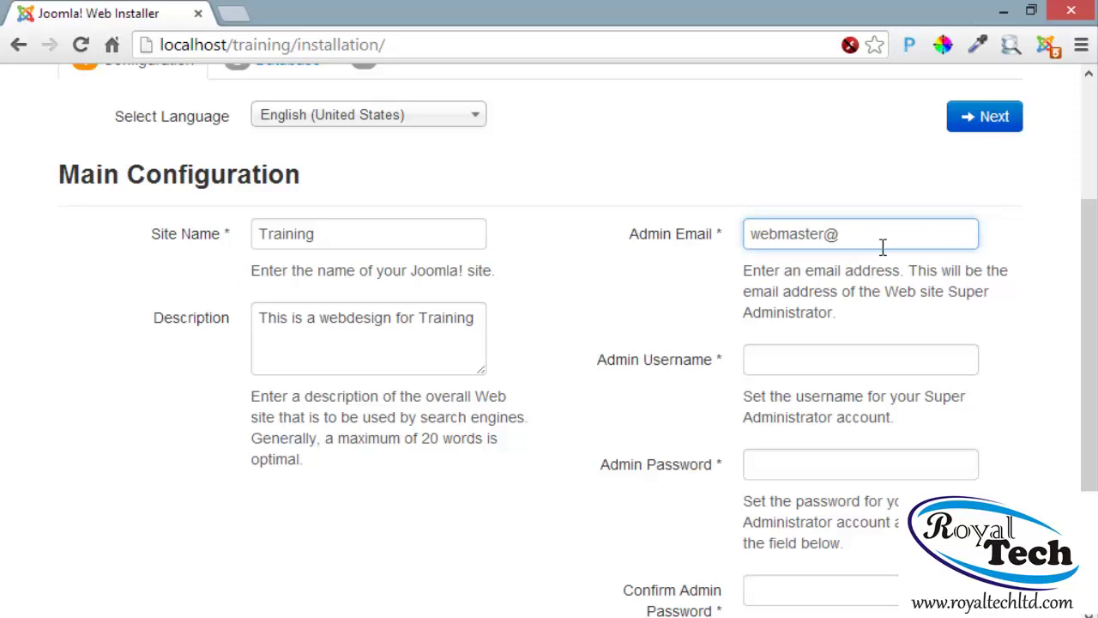
{"action": "left_click", "coordinate": [846, 357]}
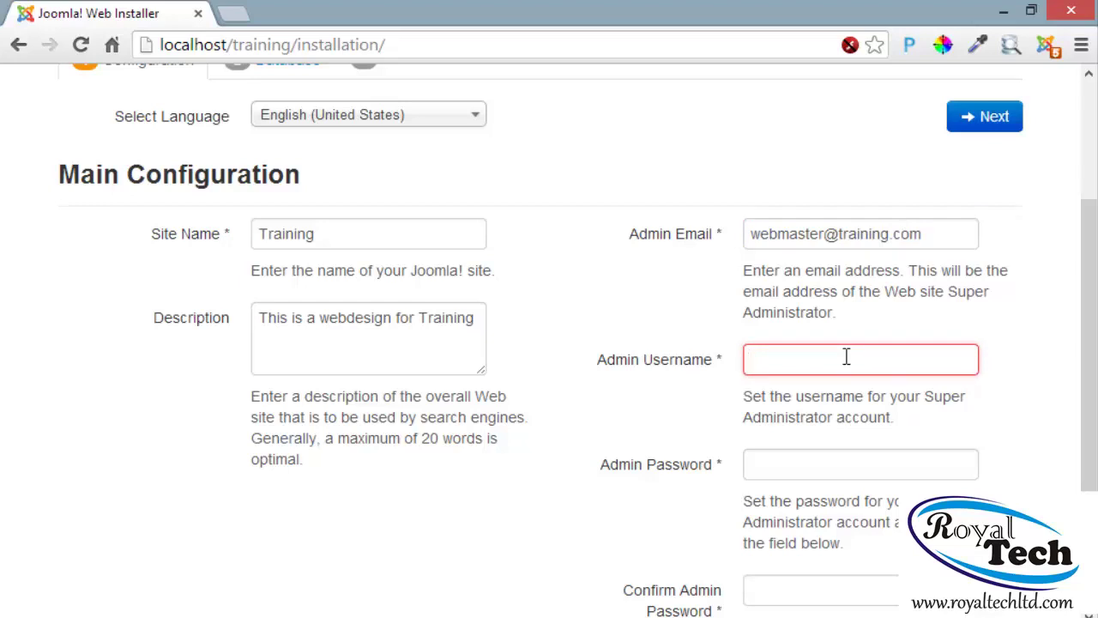
{"action": "type", "text": "admin"}
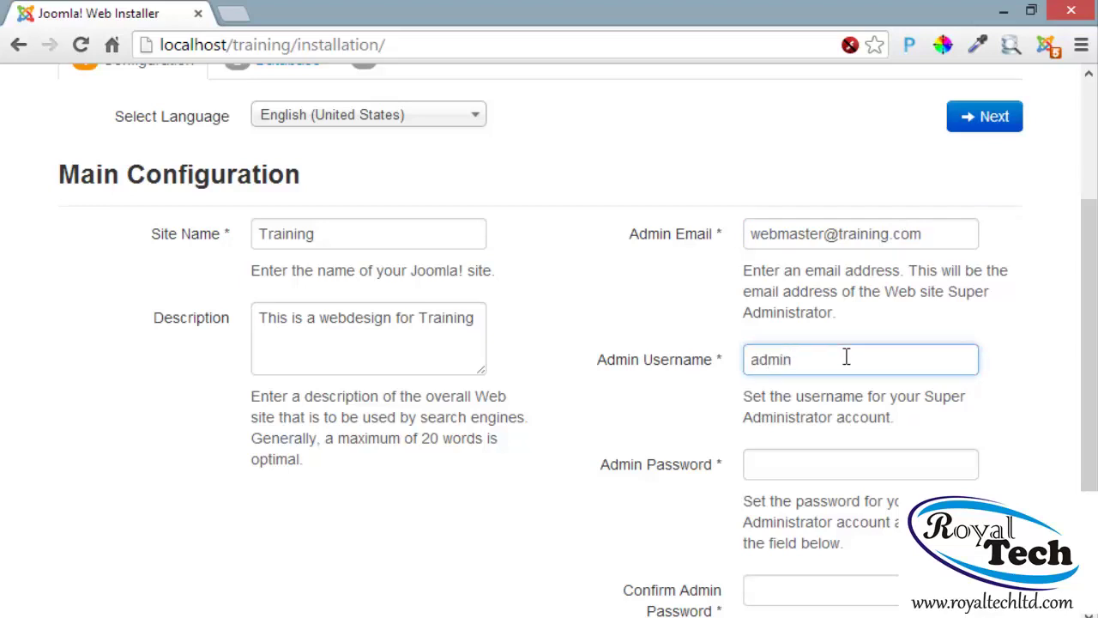
{"action": "key", "text": "Tab"}
{"action": "type", "text": "123"}
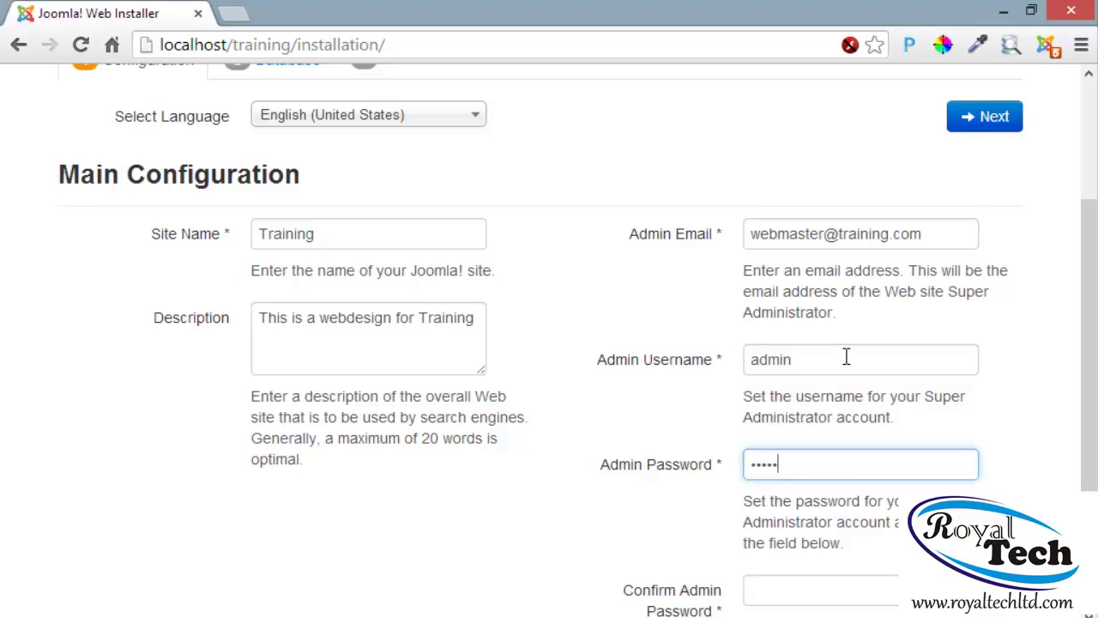
{"action": "type", "text": "45"}
{"action": "key", "text": "Tab"}
{"action": "type", "text": "1234"}
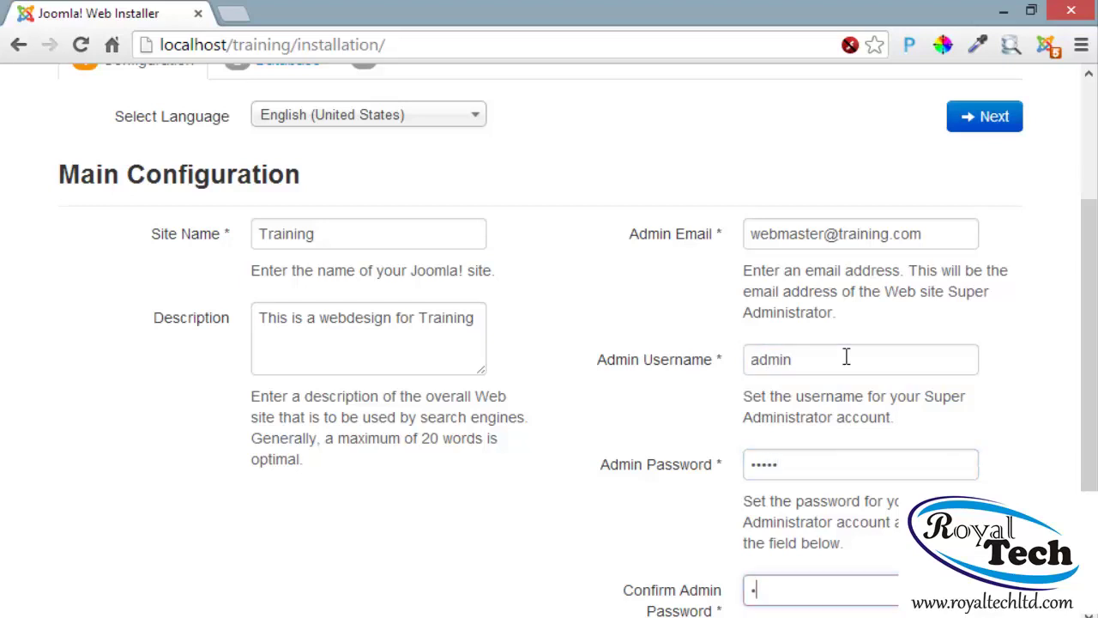
{"action": "type", "text": "5"}
{"action": "scroll", "coordinate": [797, 300], "scroll_direction": "down", "scroll_amount": 2}
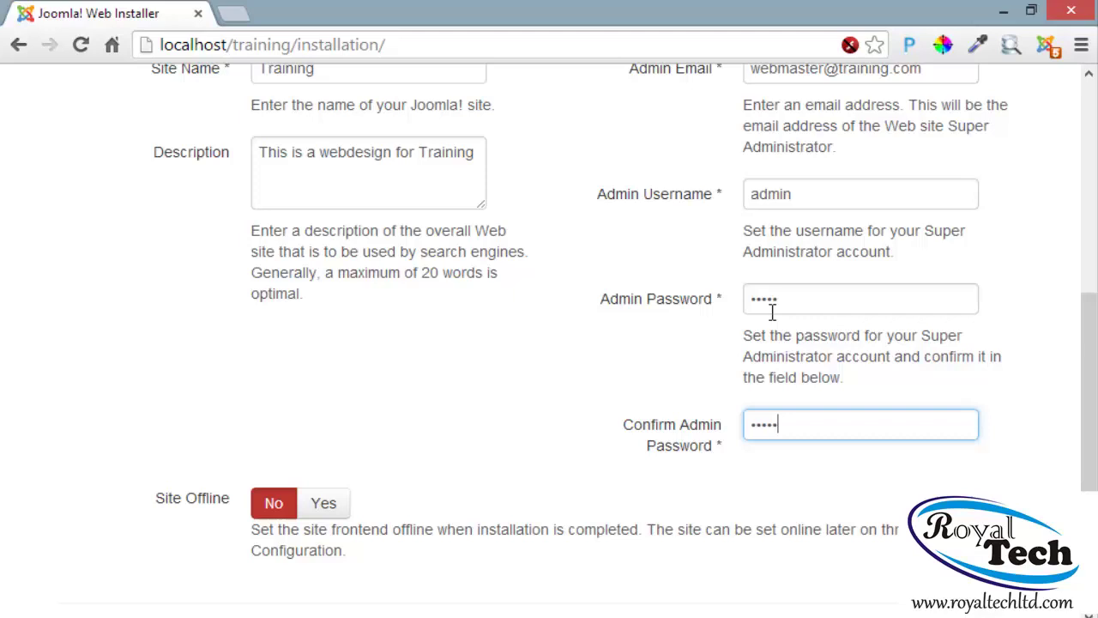
{"action": "scroll", "coordinate": [667, 337], "scroll_direction": "up", "scroll_amount": 5}
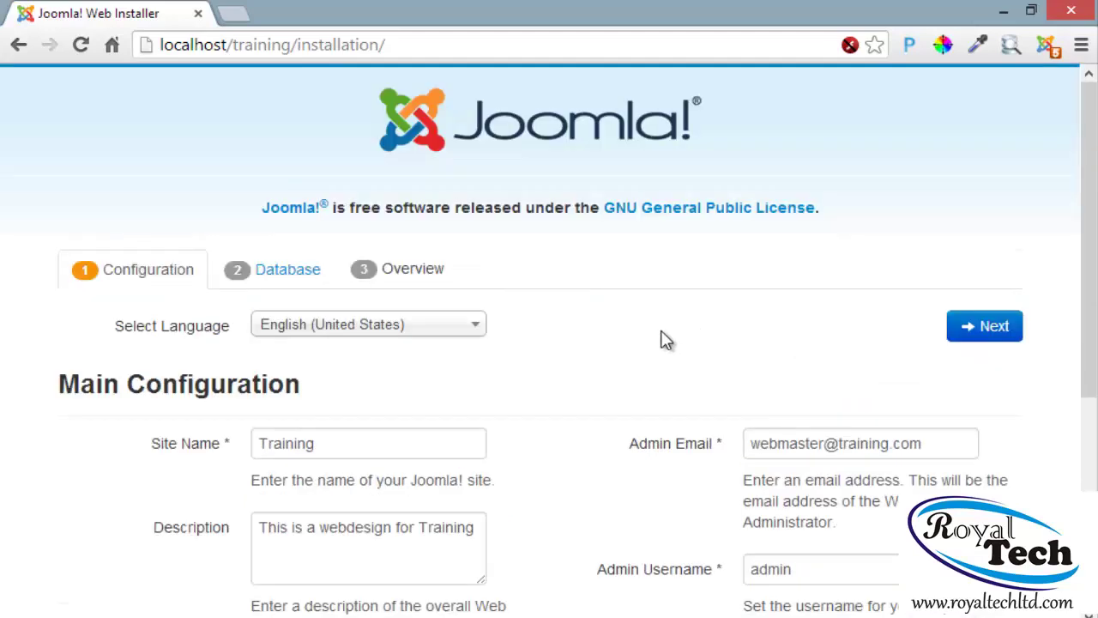
Configure the database as MySQL with username root and database name royal, keeping Backup
{"action": "left_click", "coordinate": [970, 331]}
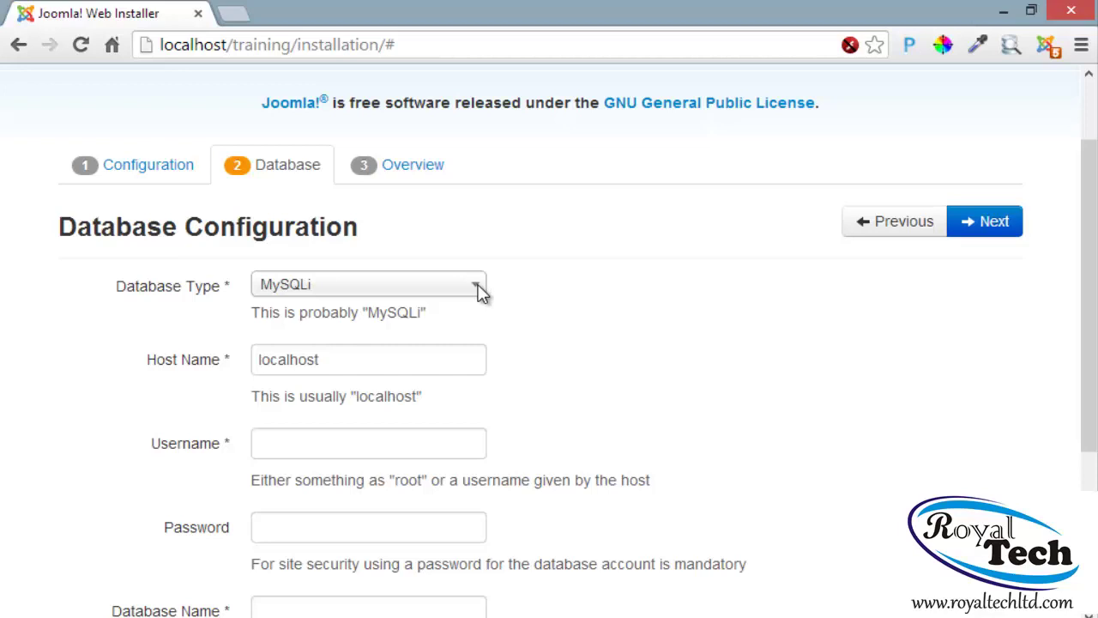
{"action": "left_click", "coordinate": [289, 285]}
{"action": "left_click", "coordinate": [360, 314]}
{"action": "scroll", "coordinate": [410, 345], "scroll_direction": "down", "scroll_amount": 1}
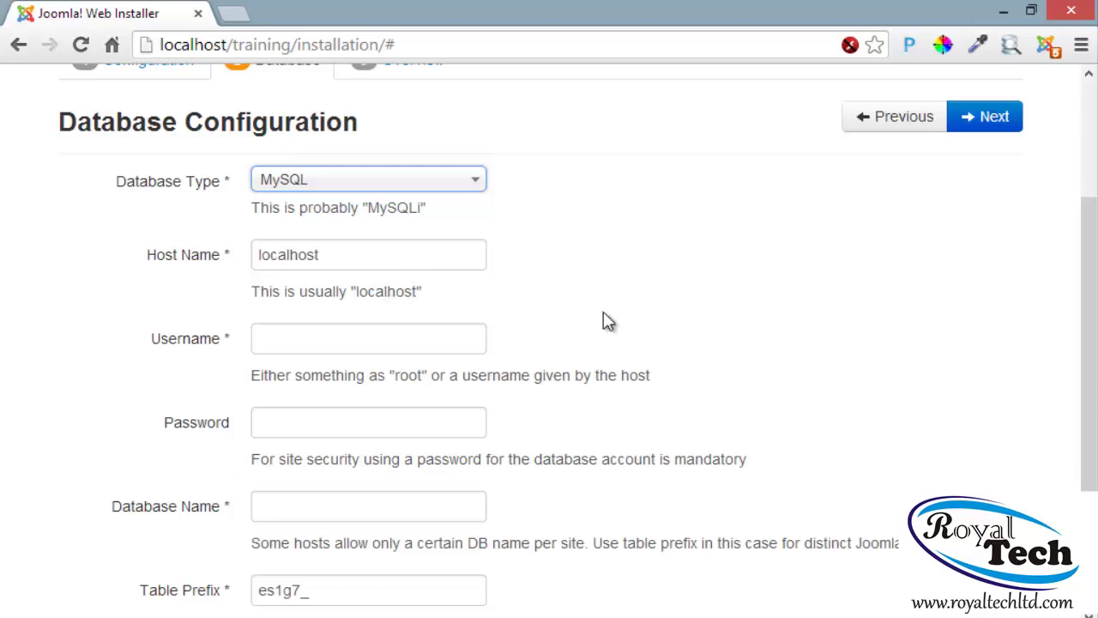
{"action": "left_click", "coordinate": [408, 339]}
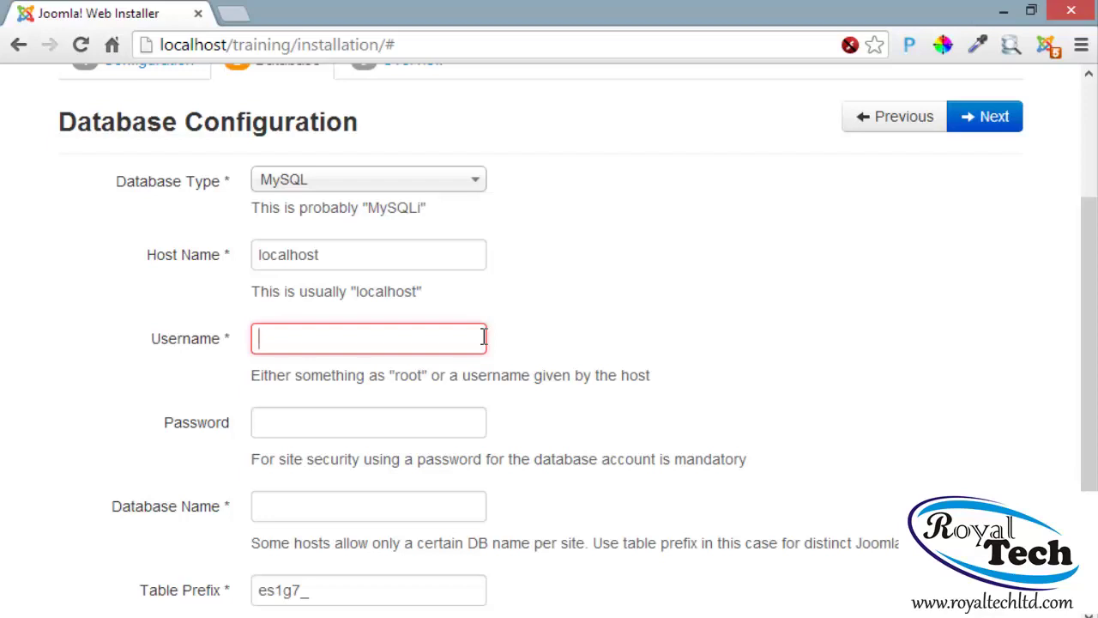
{"action": "type", "text": "root"}
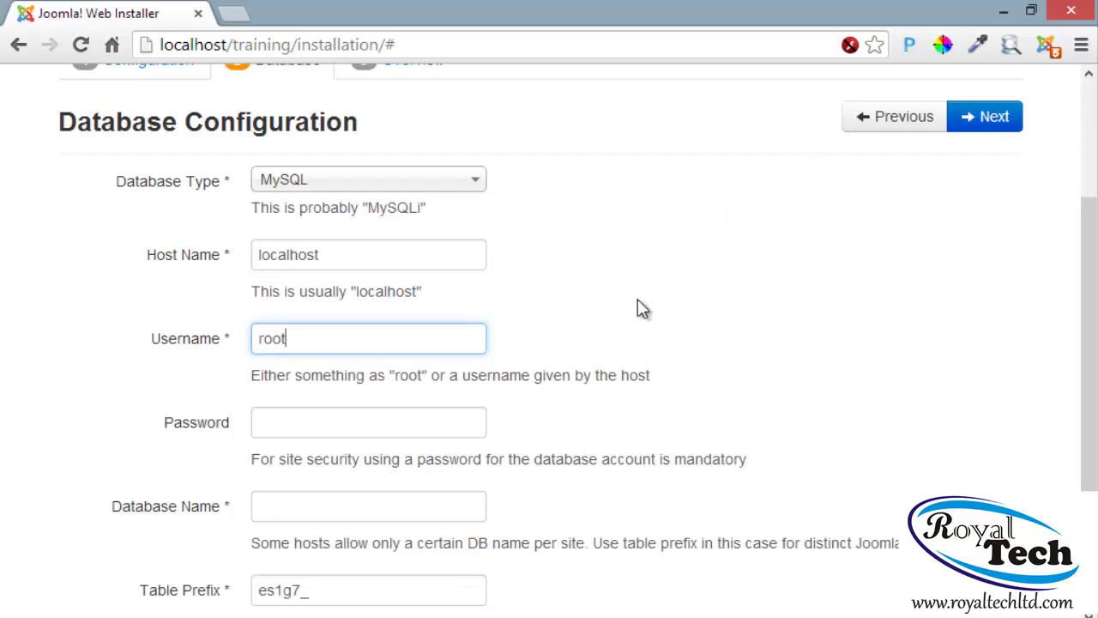
{"action": "scroll", "coordinate": [642, 309], "scroll_direction": "down", "scroll_amount": 1}
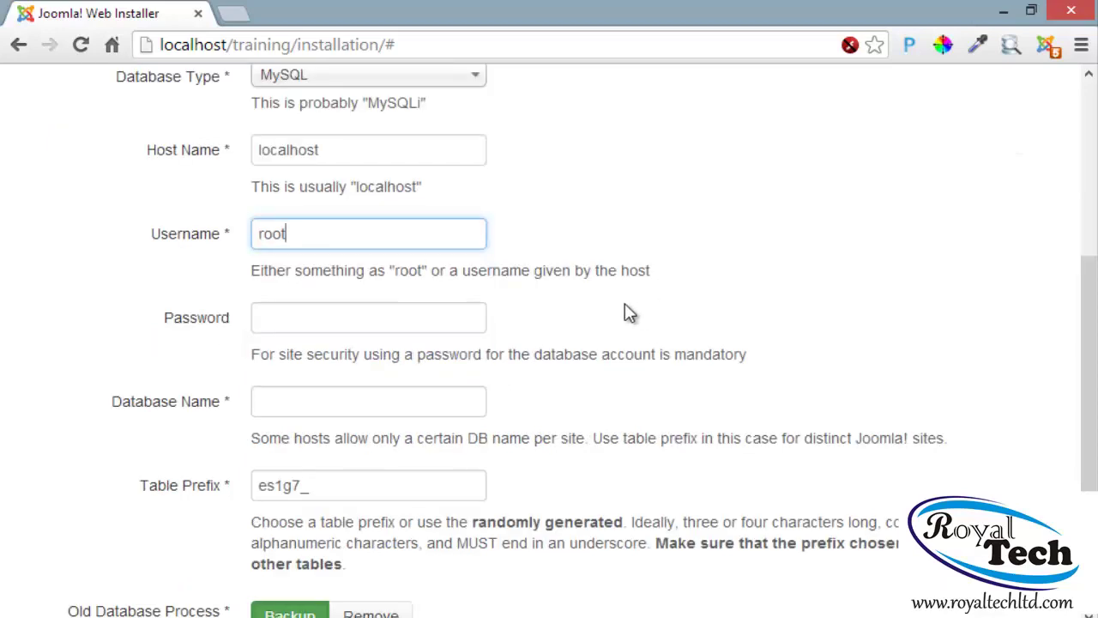
{"action": "left_click", "coordinate": [440, 325]}
{"action": "scroll", "coordinate": [670, 386], "scroll_direction": "down", "scroll_amount": 1}
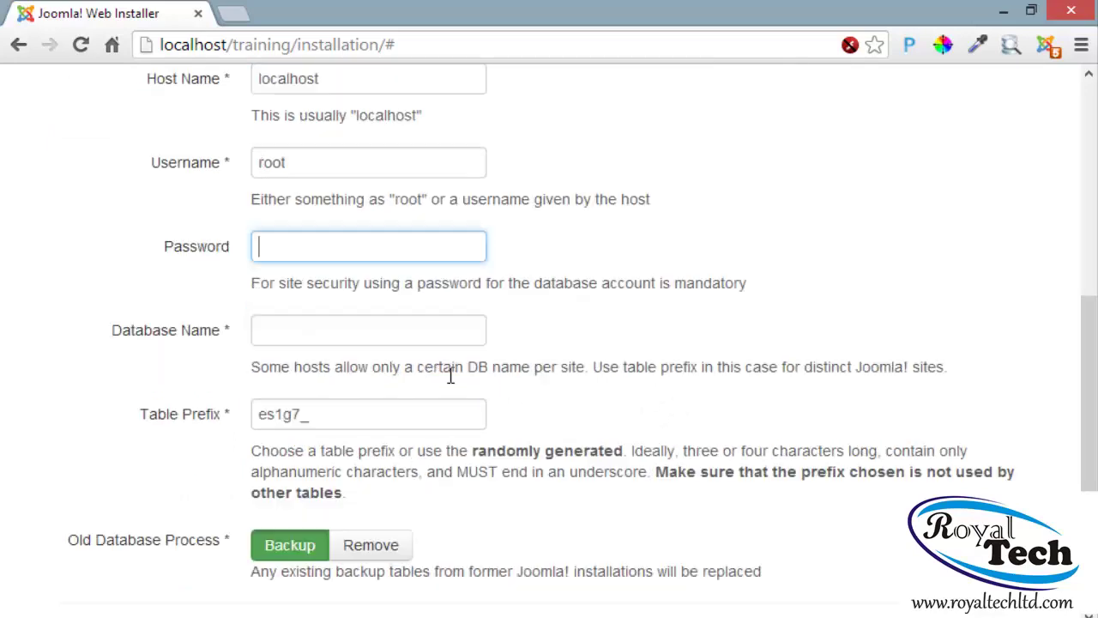
{"action": "left_click", "coordinate": [296, 331]}
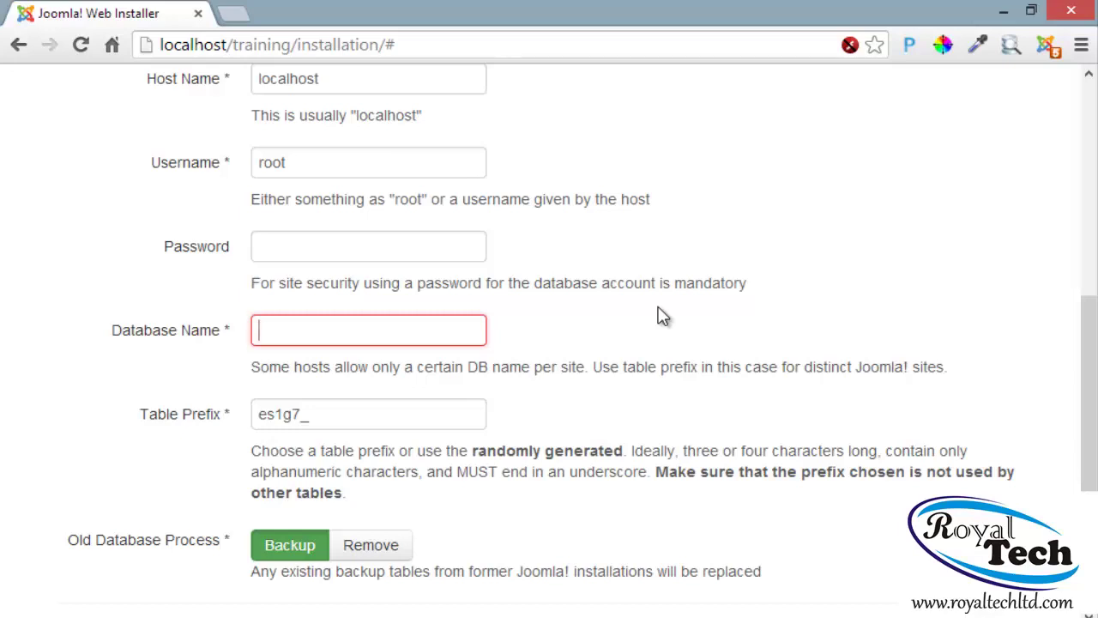
{"action": "type", "text": "royal"}
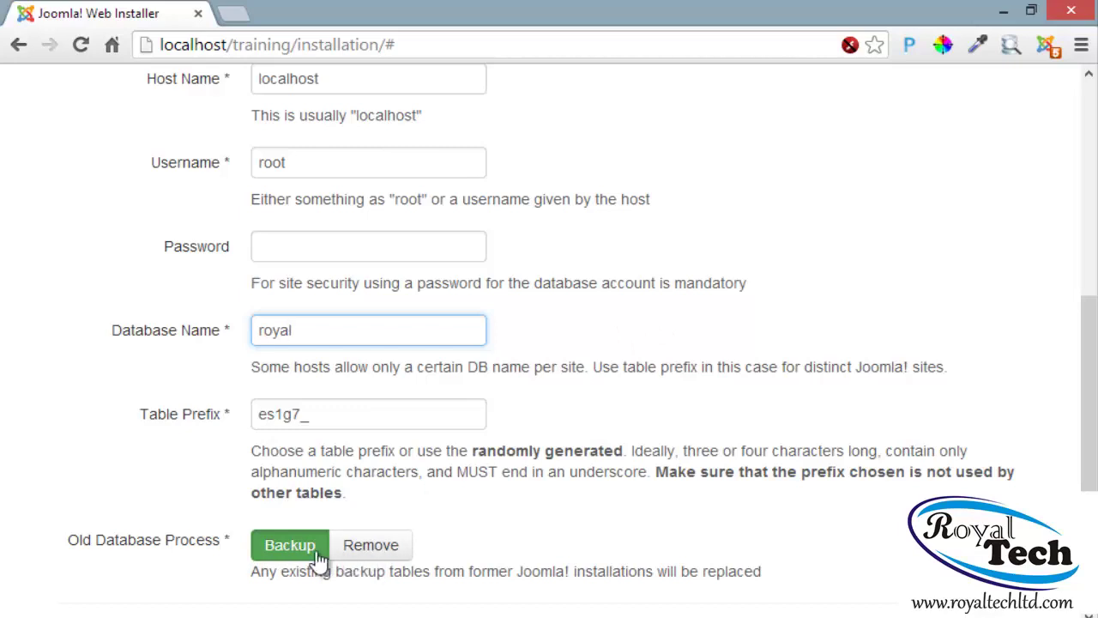
{"action": "scroll", "coordinate": [787, 475], "scroll_direction": "up", "scroll_amount": 5}
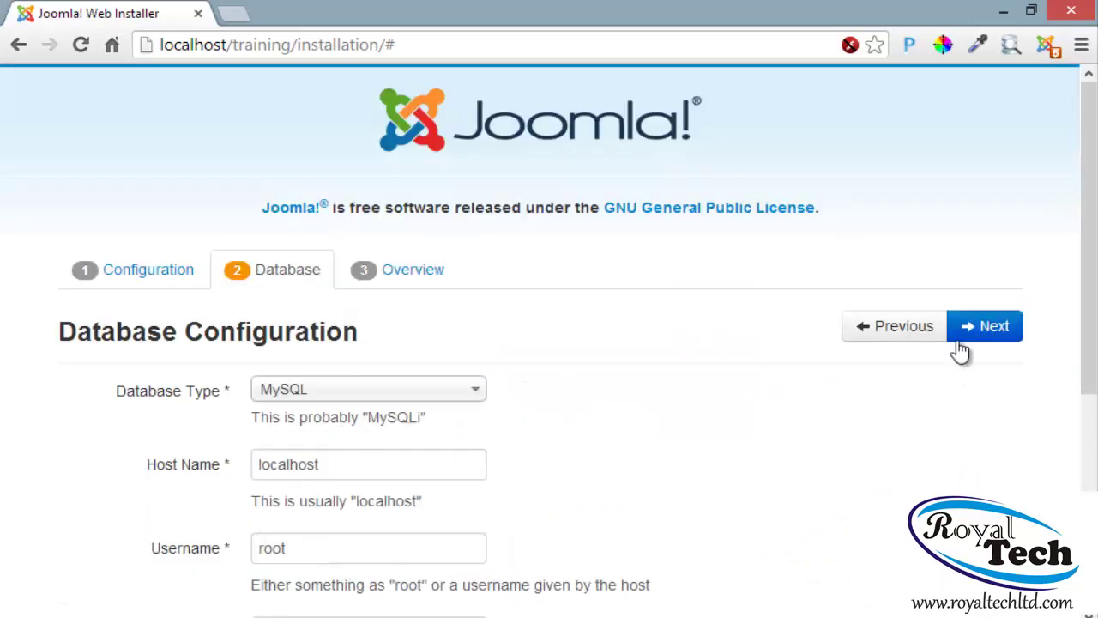
Proceed to the Overview with no sample data and run the Joomla installation
{"action": "left_click", "coordinate": [975, 338]}
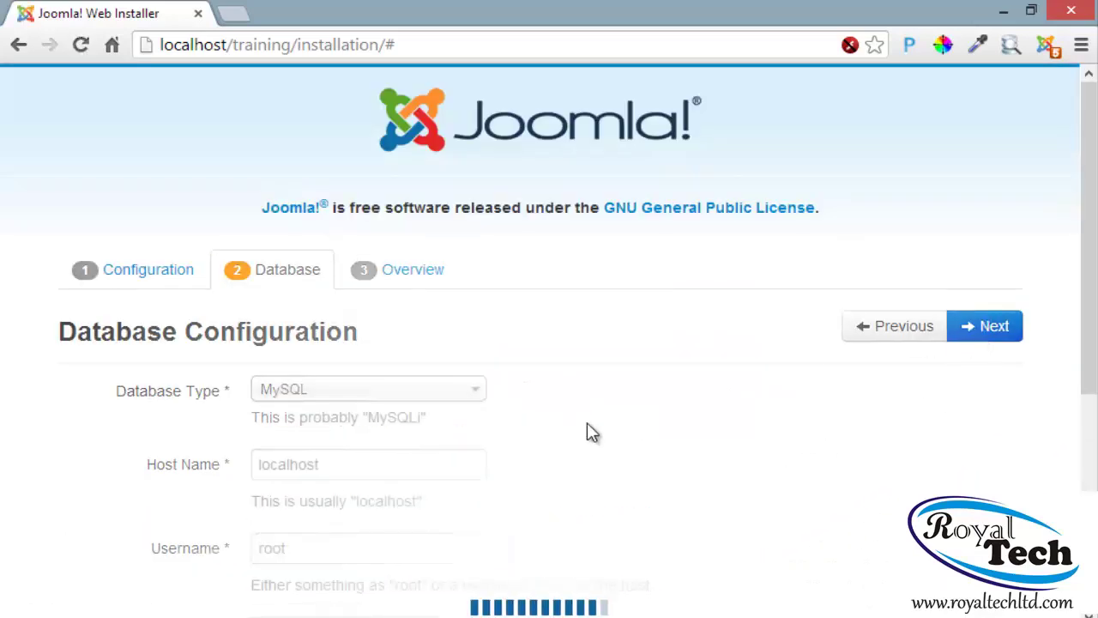
{"action": "scroll", "coordinate": [592, 432], "scroll_direction": "down", "scroll_amount": 2}
{"action": "scroll", "coordinate": [592, 433], "scroll_direction": "down", "scroll_amount": 1}
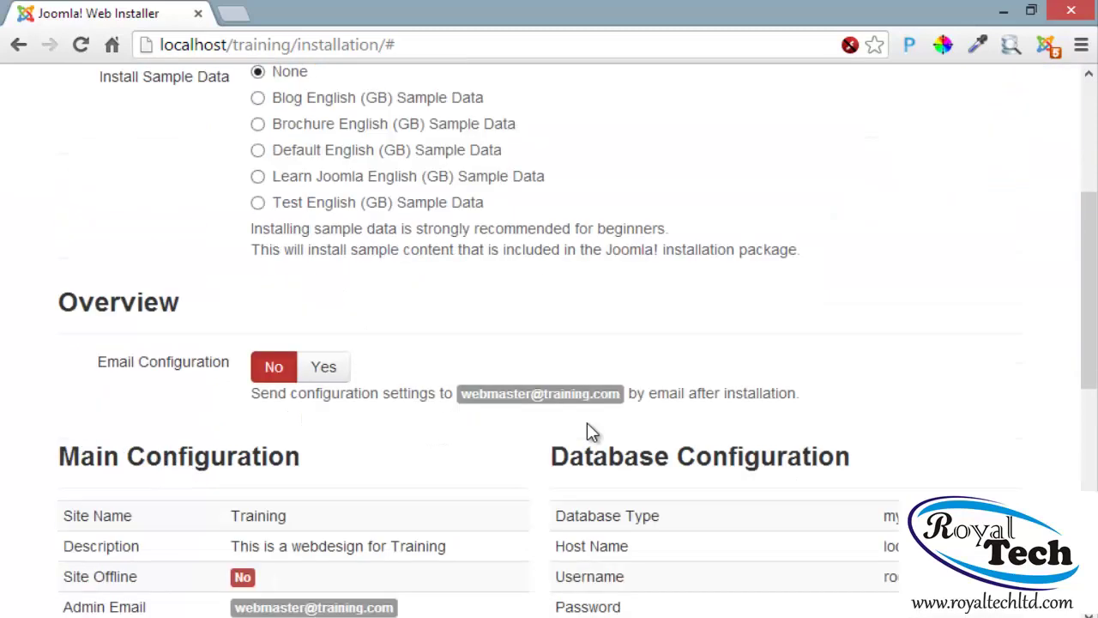
{"action": "scroll", "coordinate": [477, 386], "scroll_direction": "up", "scroll_amount": 3}
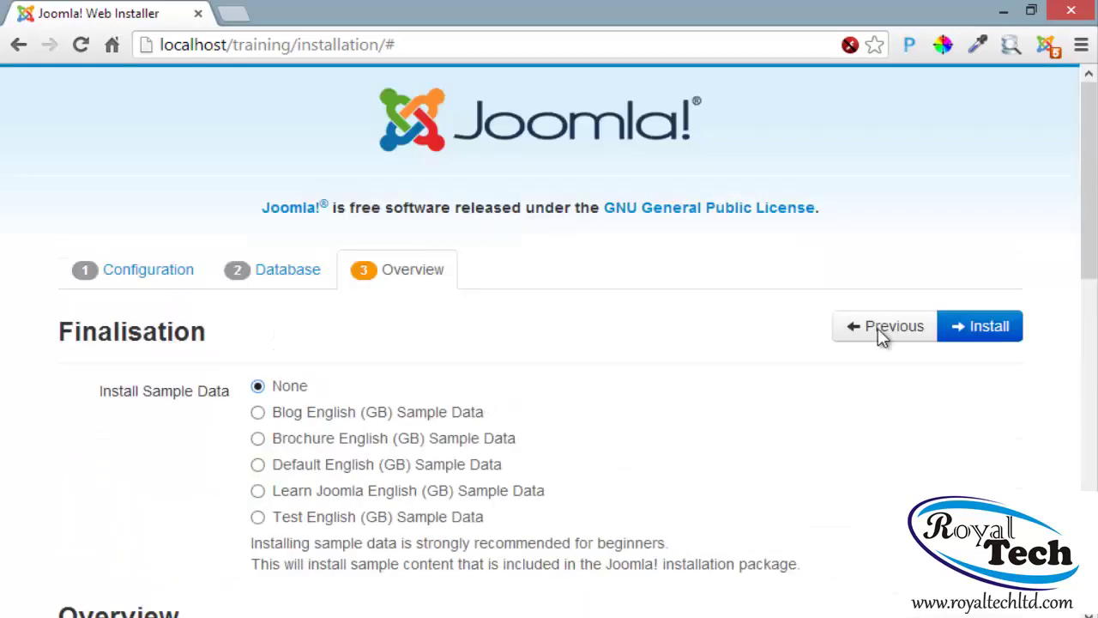
{"action": "left_click", "coordinate": [978, 336]}
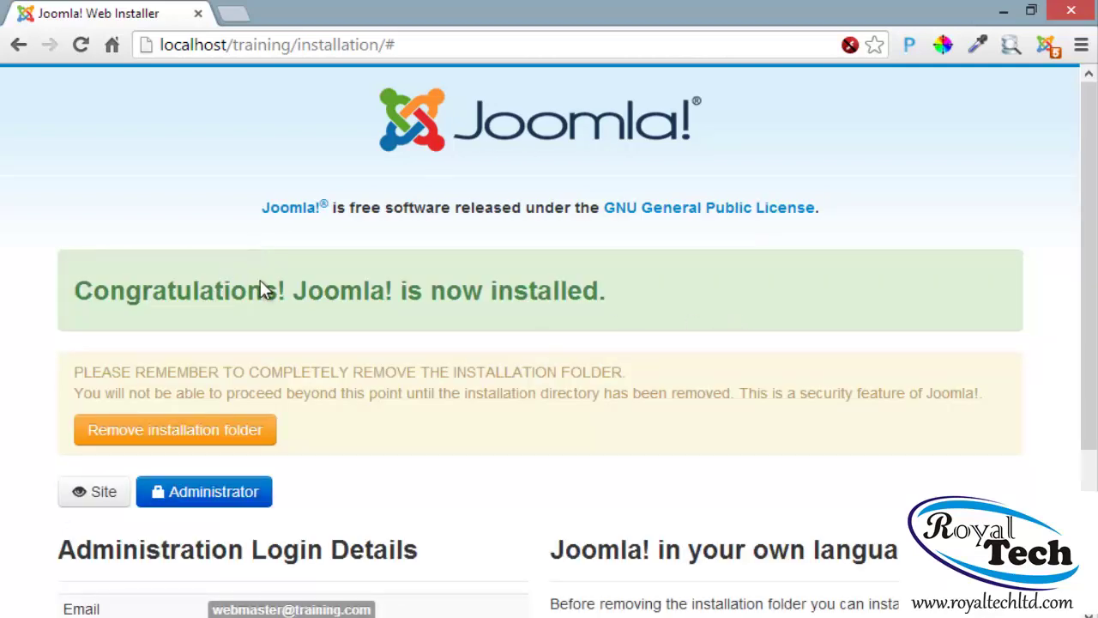
Remove the installation folder and open the Training administrator login page
{"action": "scroll", "coordinate": [261, 283], "scroll_direction": "down", "scroll_amount": 1}
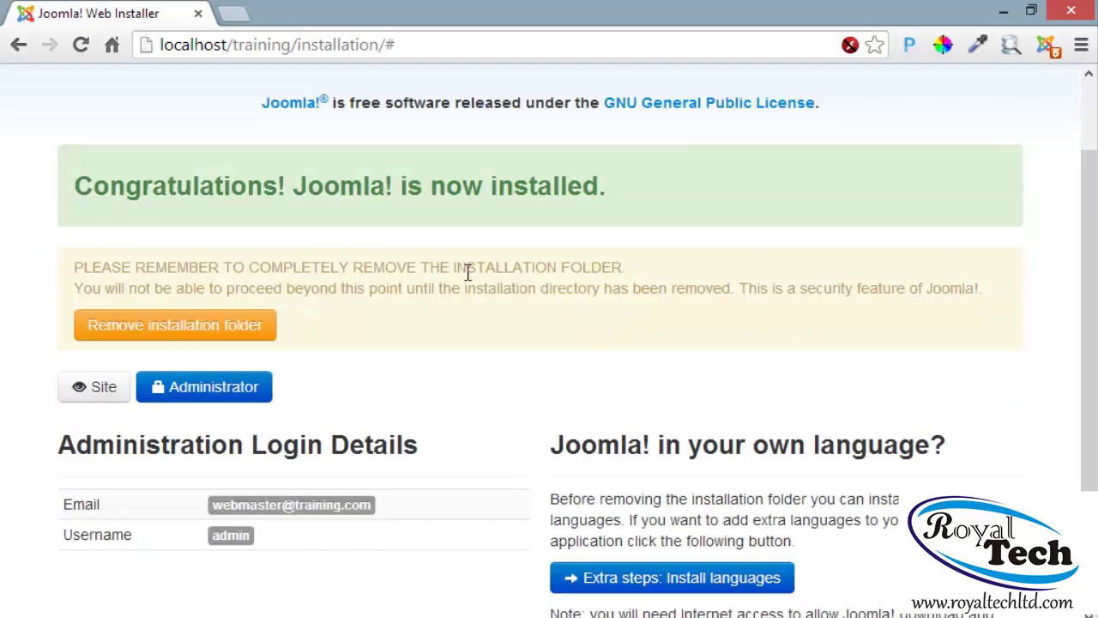
{"action": "left_click", "coordinate": [150, 329]}
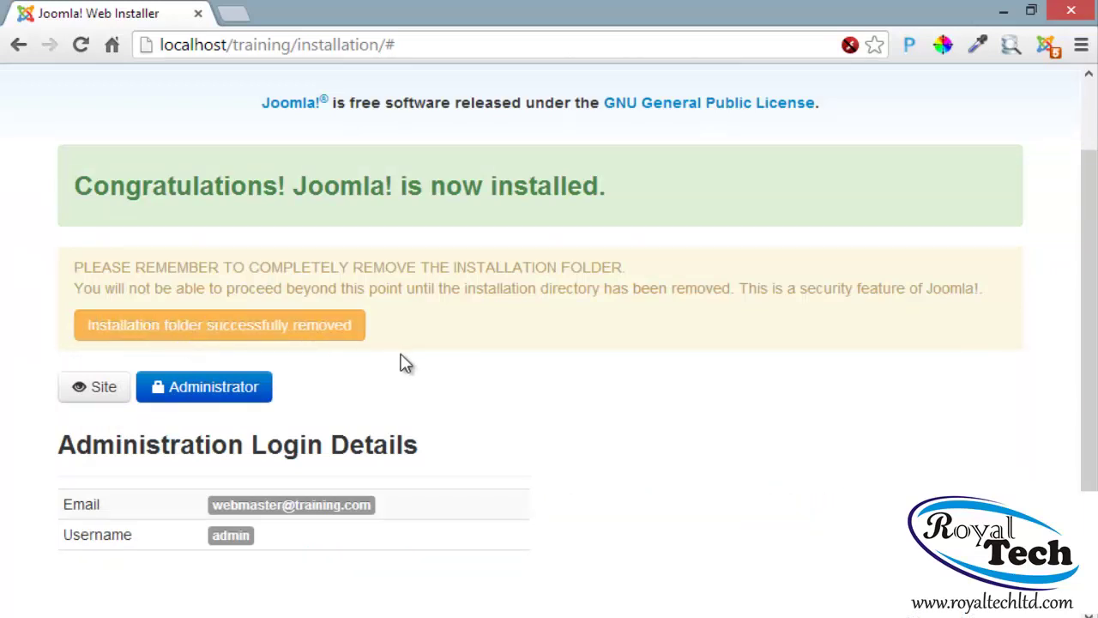
{"action": "left_click", "coordinate": [183, 401]}
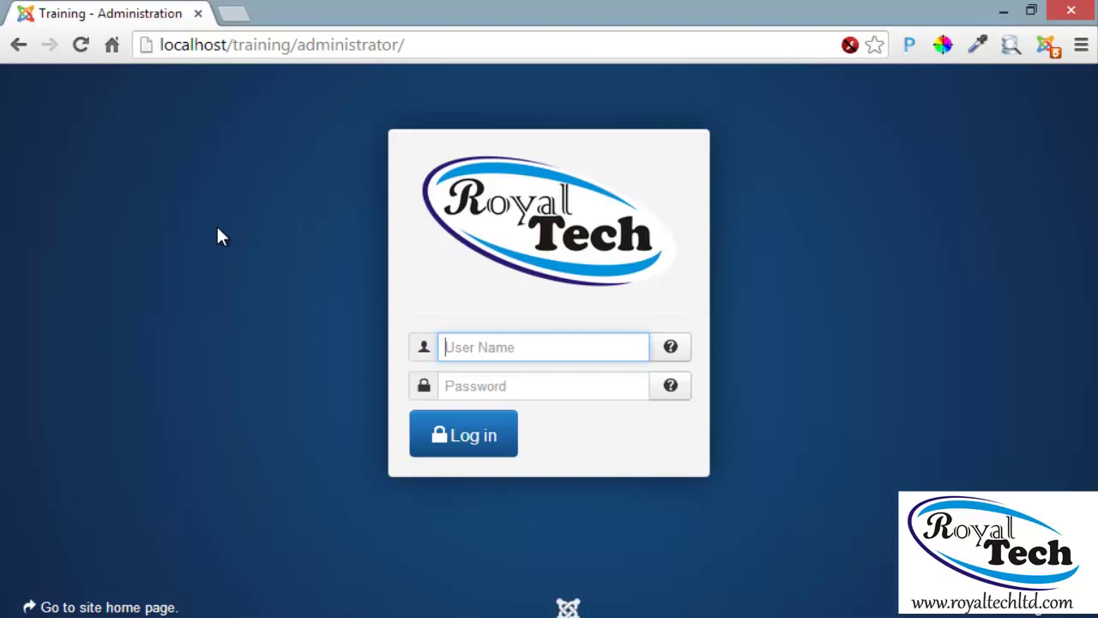
Load localhost/training in a new tab and scroll through its Home page
{"action": "left_click", "coordinate": [236, 16]}
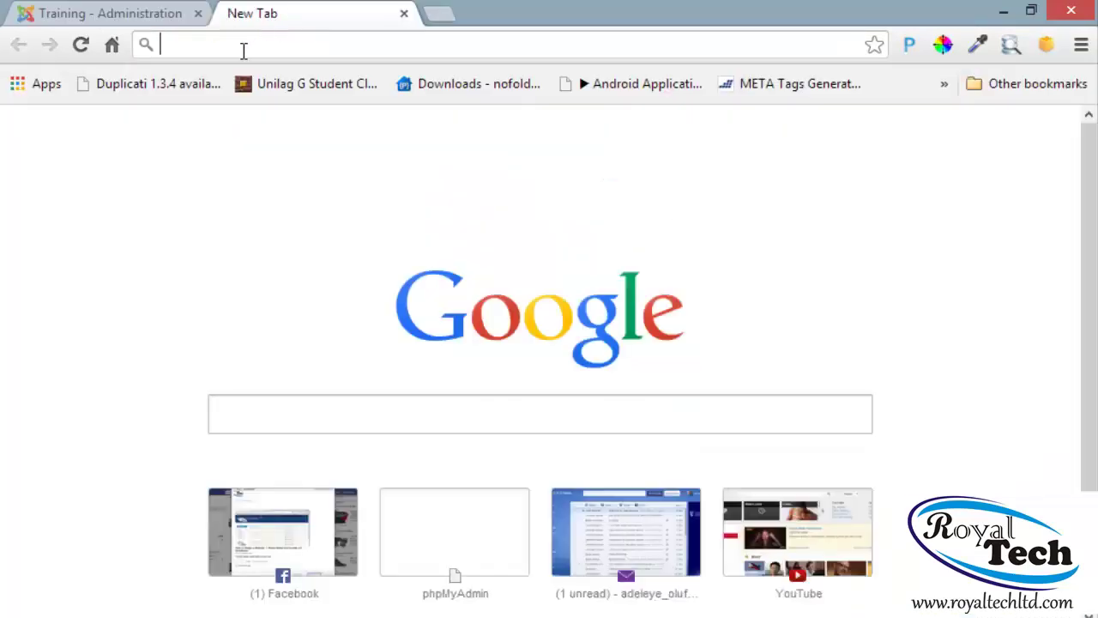
{"action": "type", "text": "locl"}
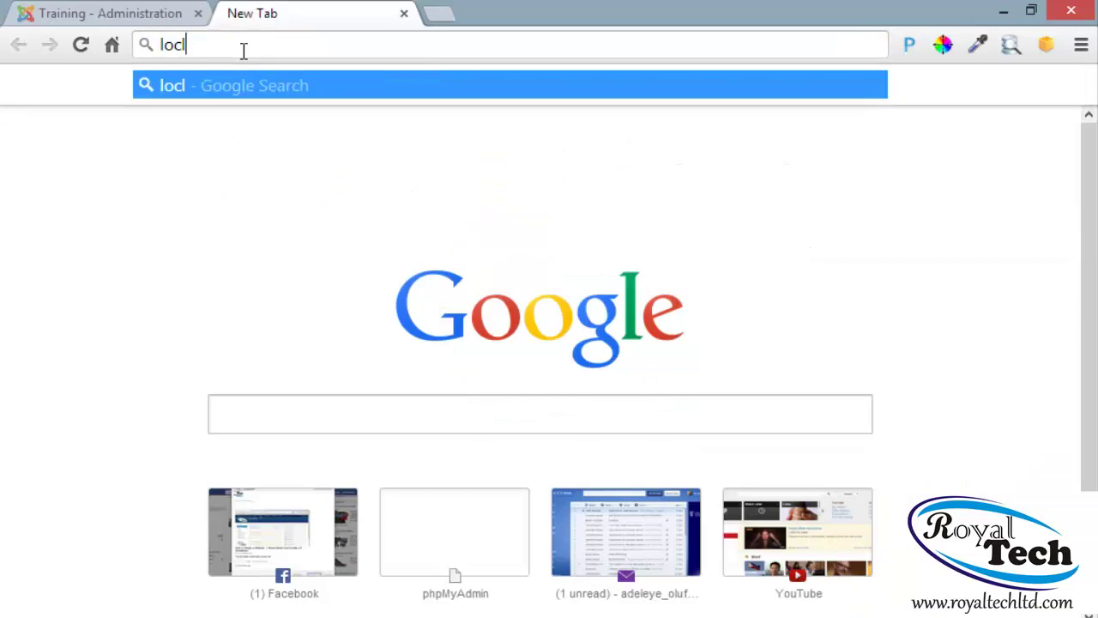
{"action": "key", "text": "BackSpace"}
{"action": "type", "text": "alhost"}
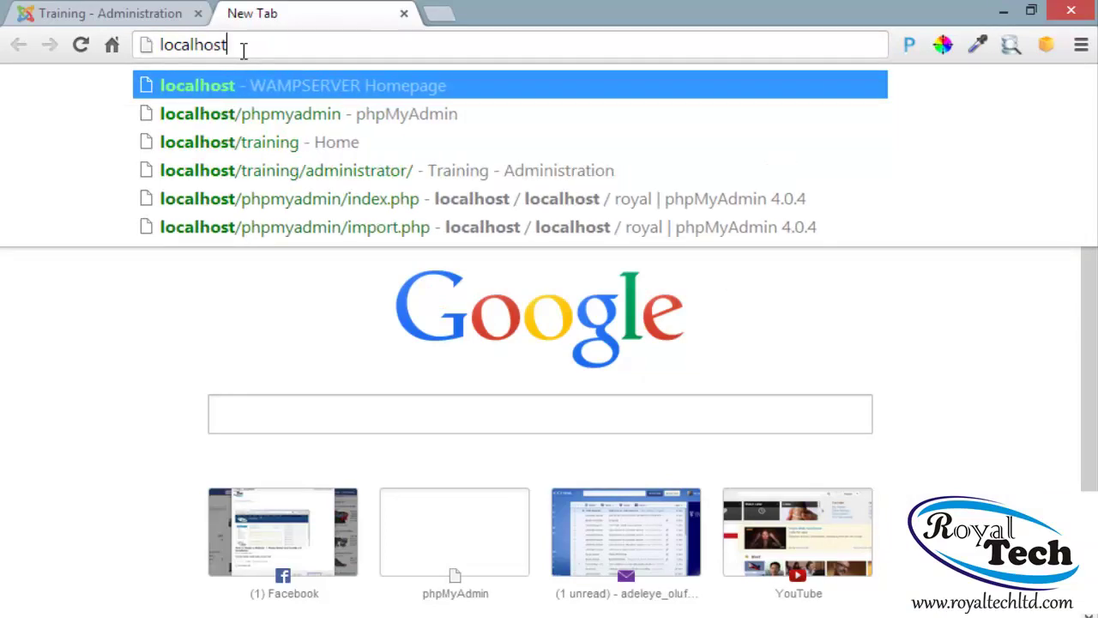
{"action": "type", "text": "tr"}
{"action": "key", "text": "BackSpace"}
{"action": "key", "text": "BackSpace"}
{"action": "key", "text": "BackSpace"}
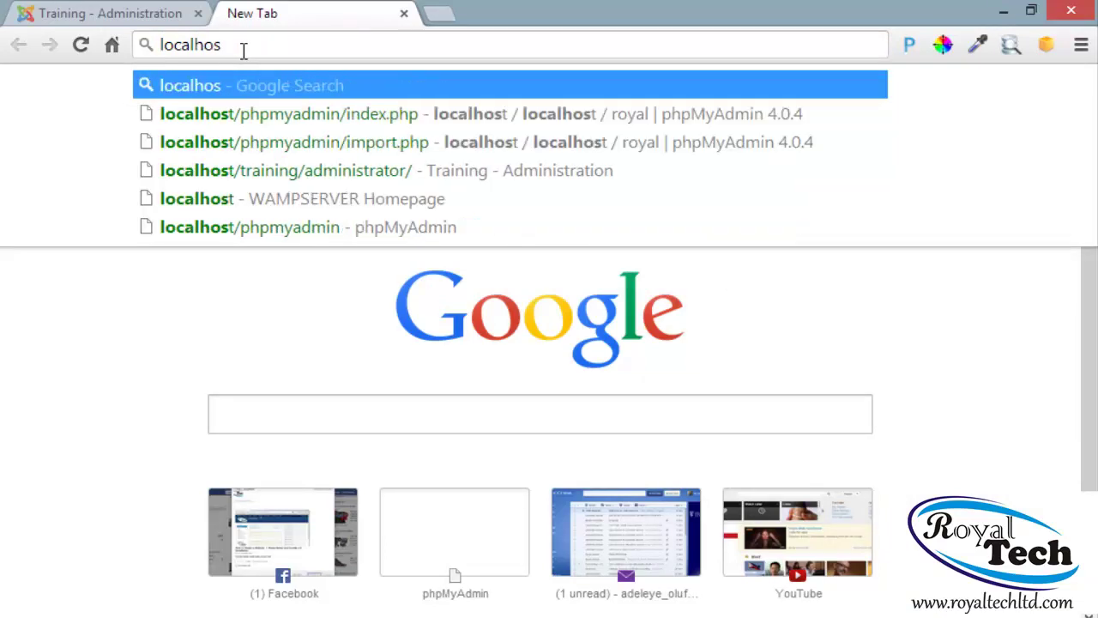
{"action": "type", "text": "t/"}
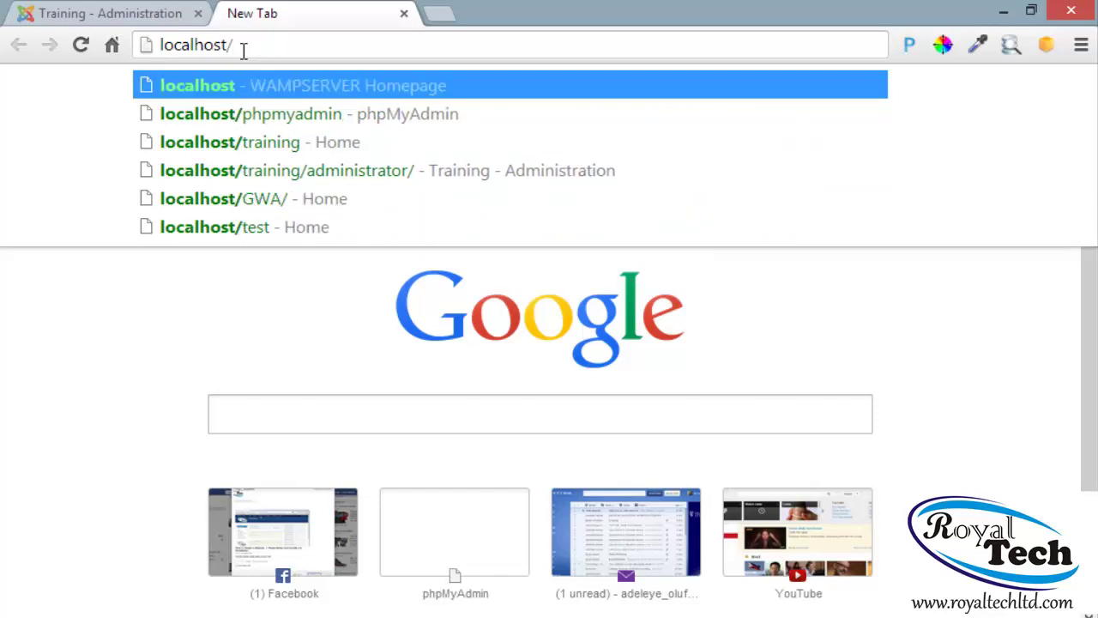
{"action": "key", "text": "Down"}
{"action": "key", "text": "Down"}
{"action": "key", "text": "Return"}
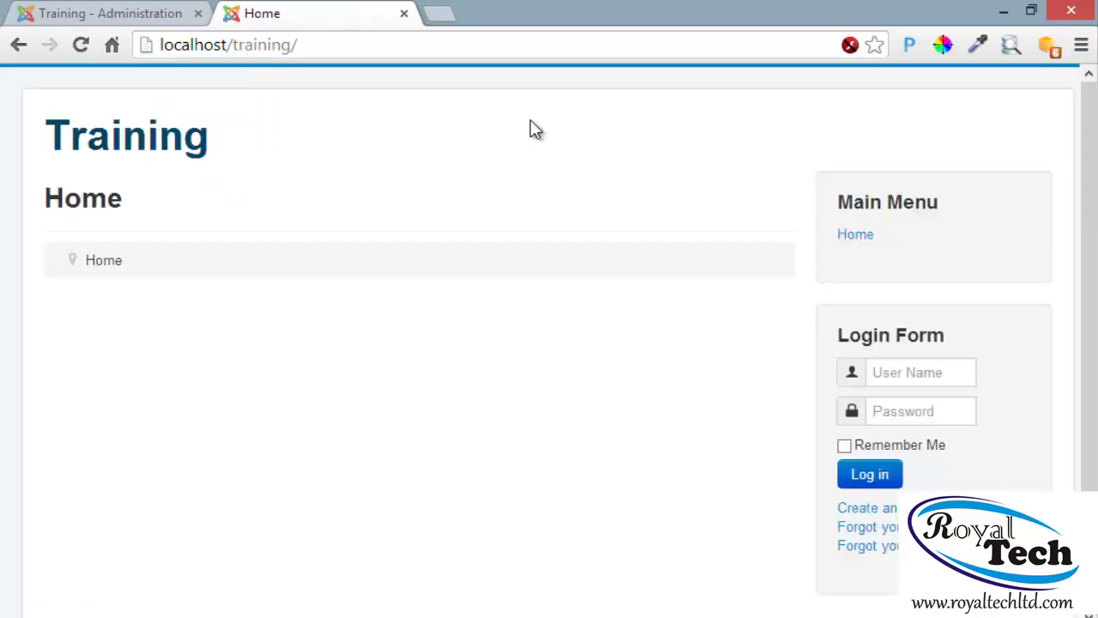
{"action": "scroll", "coordinate": [525, 136], "scroll_direction": "down", "scroll_amount": 3}
{"action": "scroll", "coordinate": [478, 380], "scroll_direction": "up", "scroll_amount": 2}
{"action": "scroll", "coordinate": [466, 324], "scroll_direction": "down", "scroll_amount": 2}
{"action": "scroll", "coordinate": [467, 337], "scroll_direction": "up", "scroll_amount": 2}
{"action": "scroll", "coordinate": [464, 336], "scroll_direction": "down", "scroll_amount": 2}
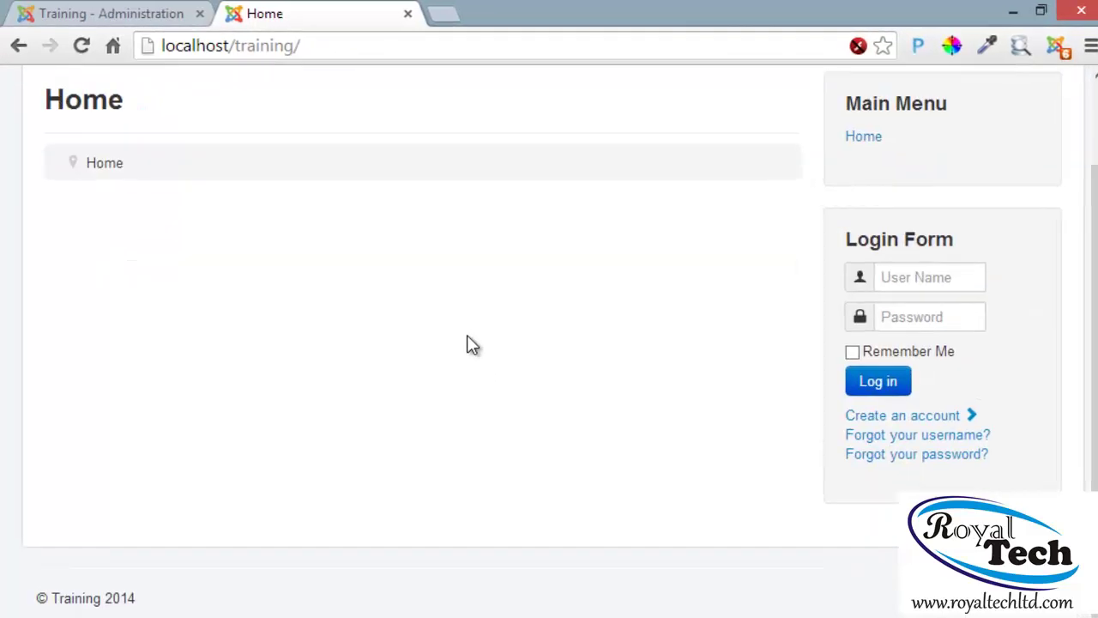